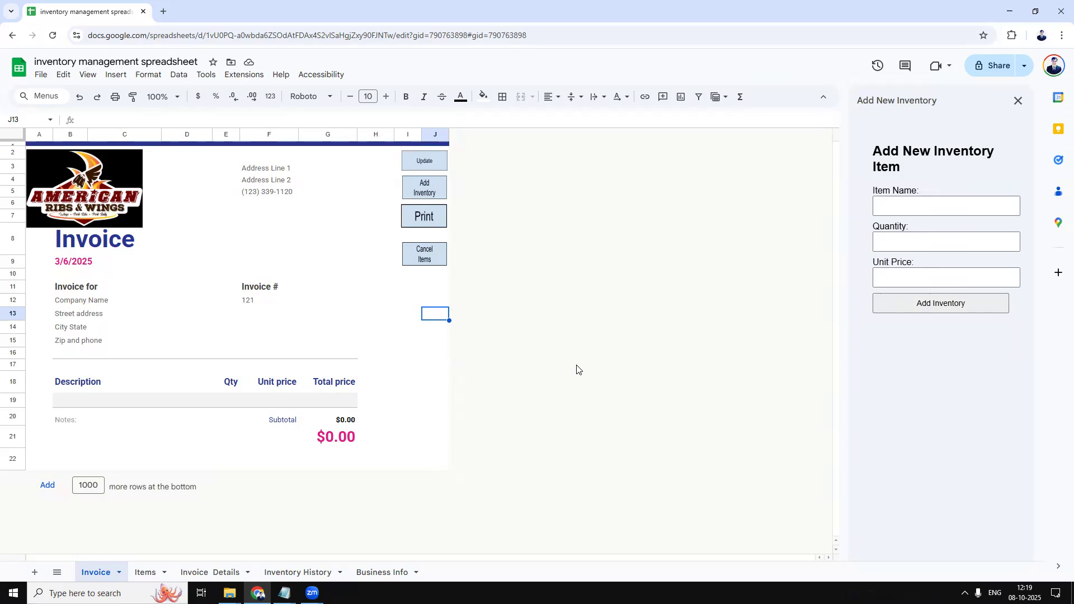
# Review the Inventory History records and the invoice's buyer street and Zip/phone fields.
pyautogui.click(329, 573)
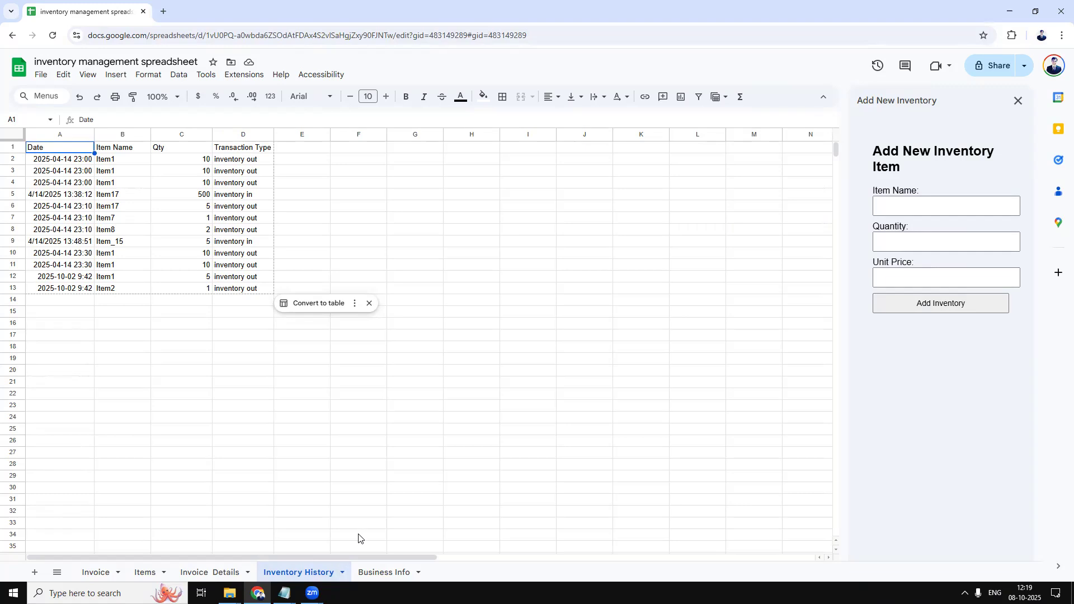
pyautogui.click(109, 571)
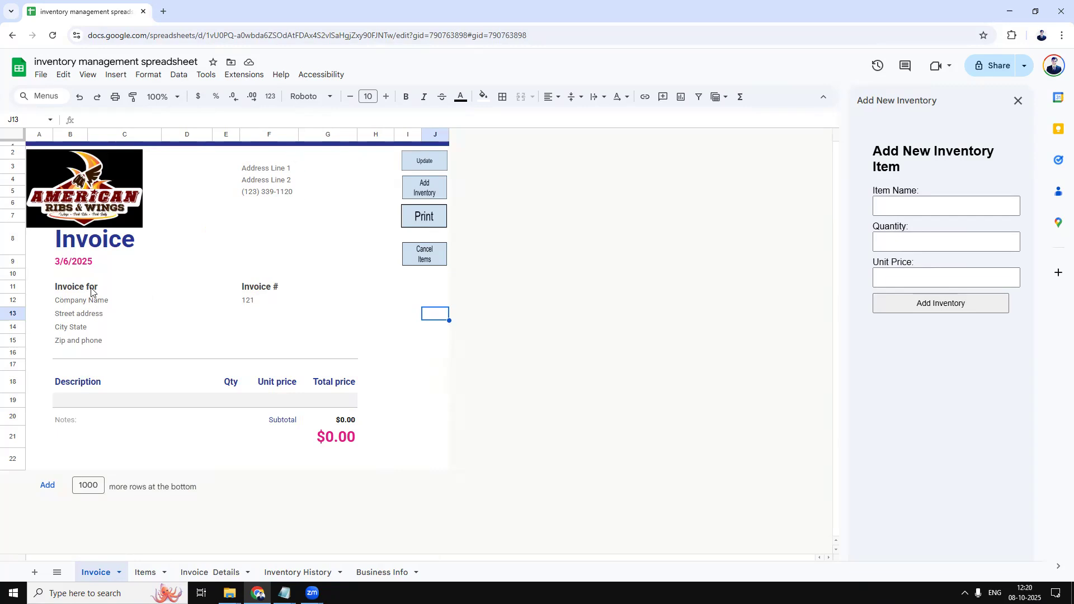
pyautogui.click(98, 342)
pyautogui.click(95, 315)
pyautogui.click(190, 276)
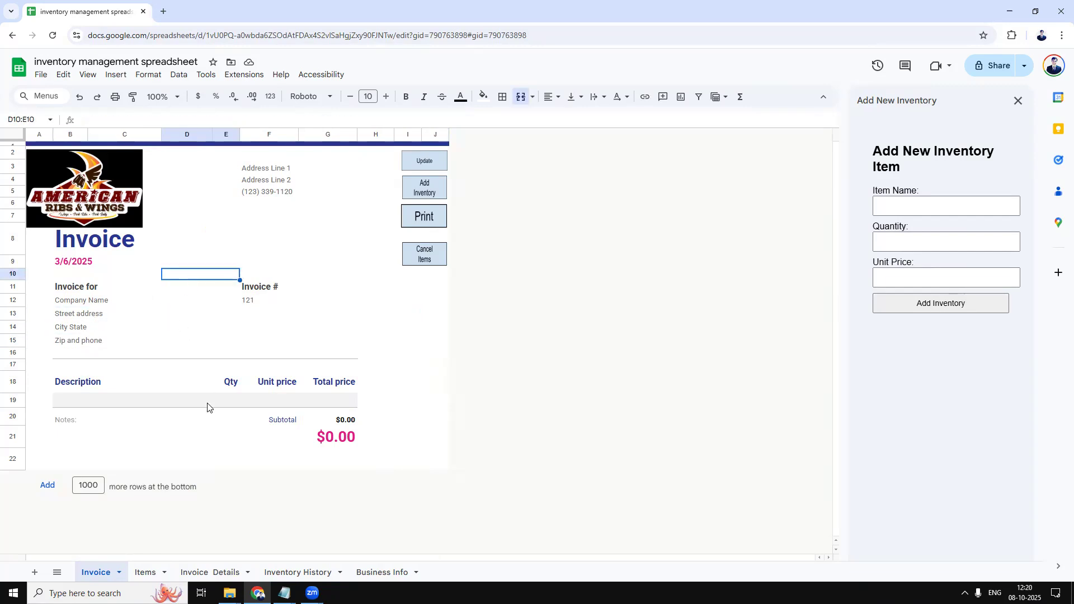
# Check the buyer details on Business Info and the invoice's restaurant logo, then view Items.
pyautogui.click(382, 572)
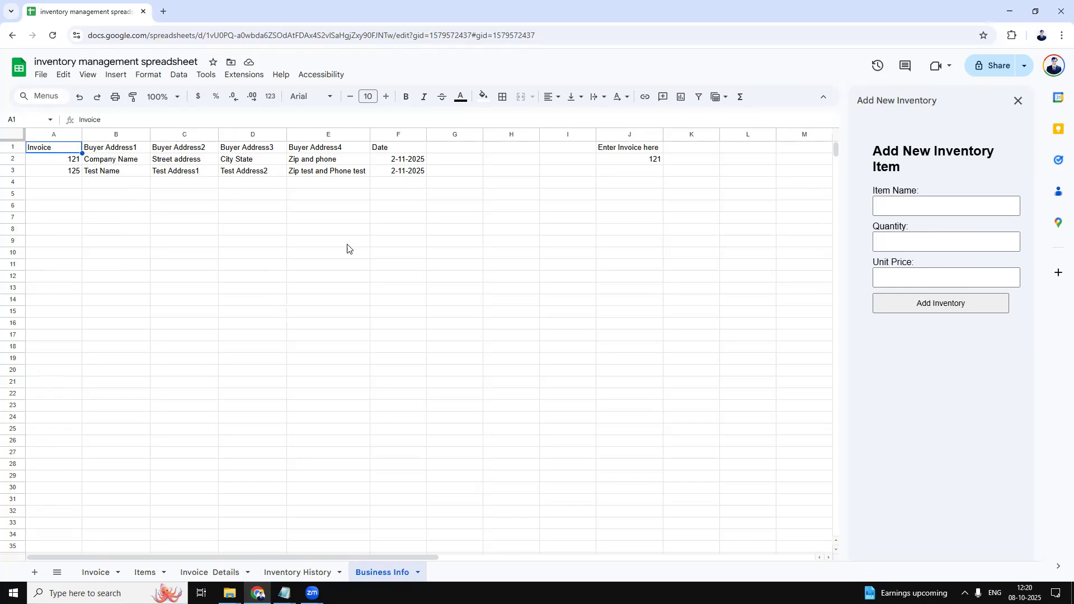
pyautogui.click(111, 577)
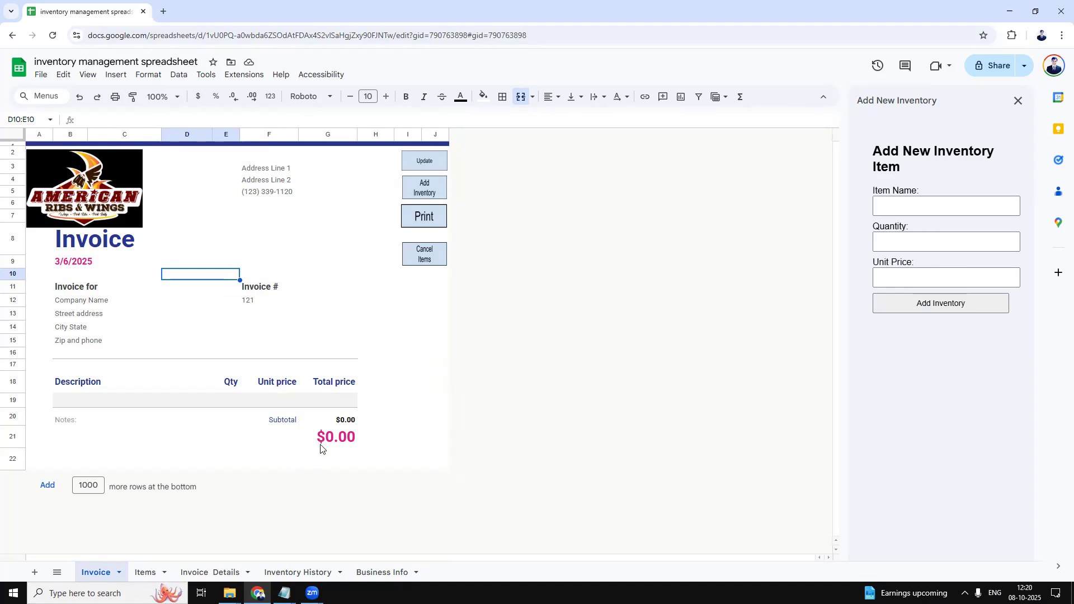
pyautogui.click(127, 195)
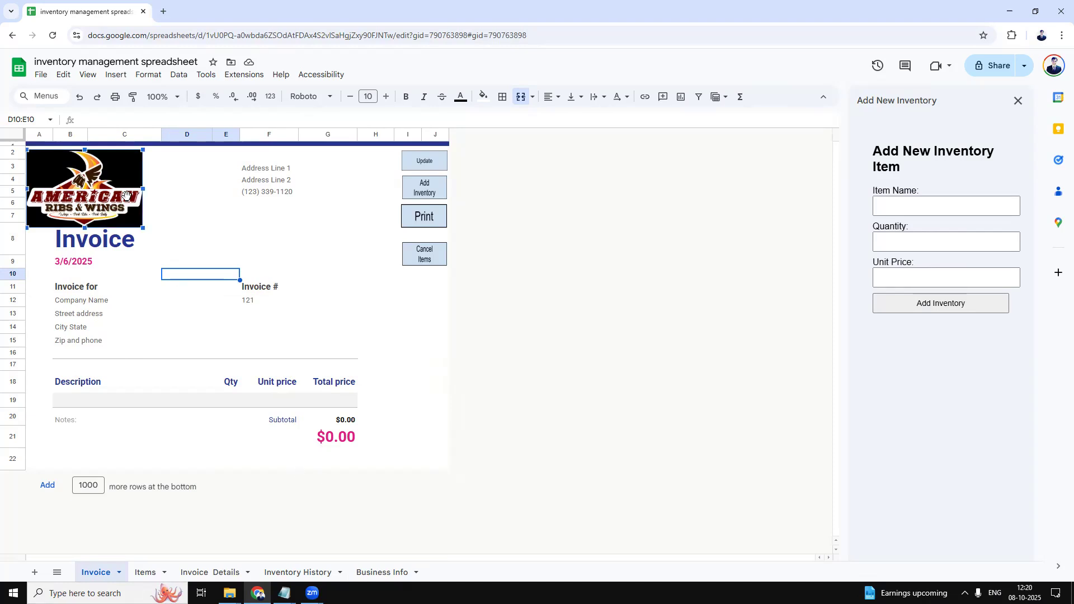
pyautogui.click(201, 206)
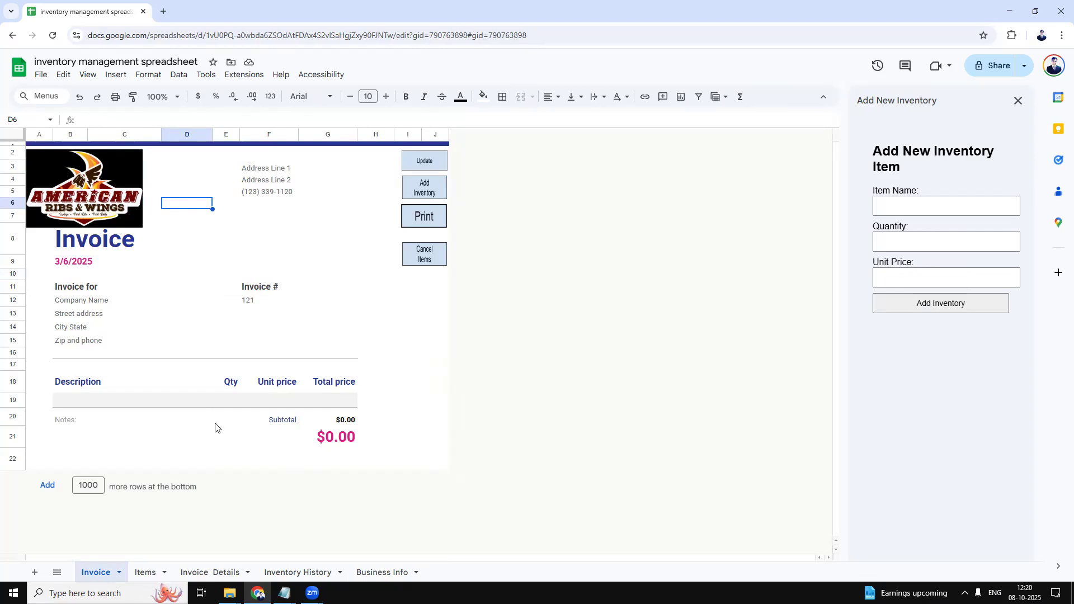
pyautogui.click(145, 571)
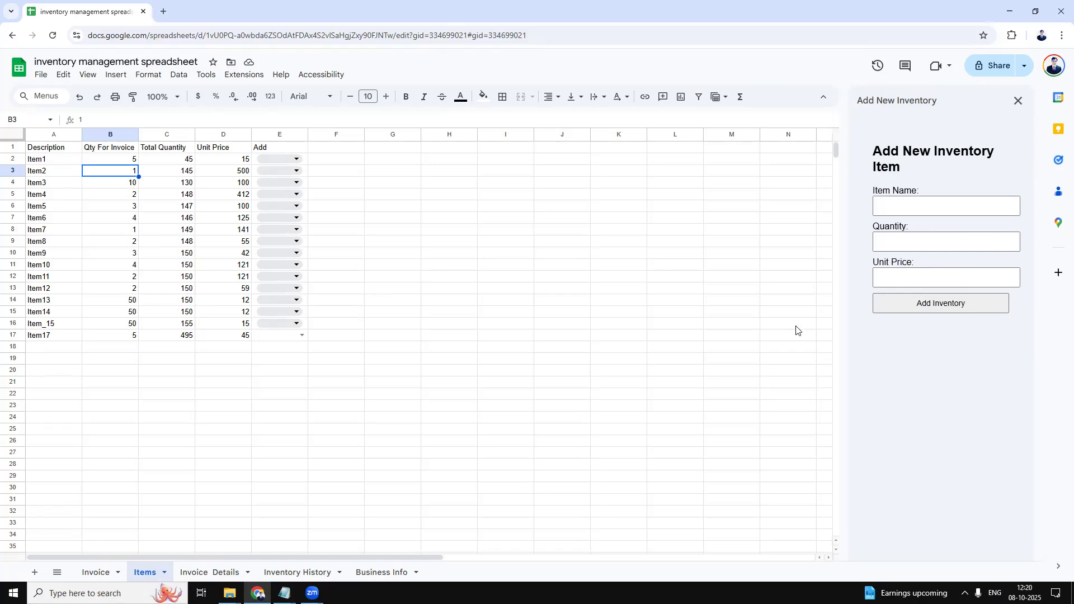
# Verify Item17's date and 500-unit stock-in entry in Inventory History, then go back to Invoice.
pyautogui.click(90, 580)
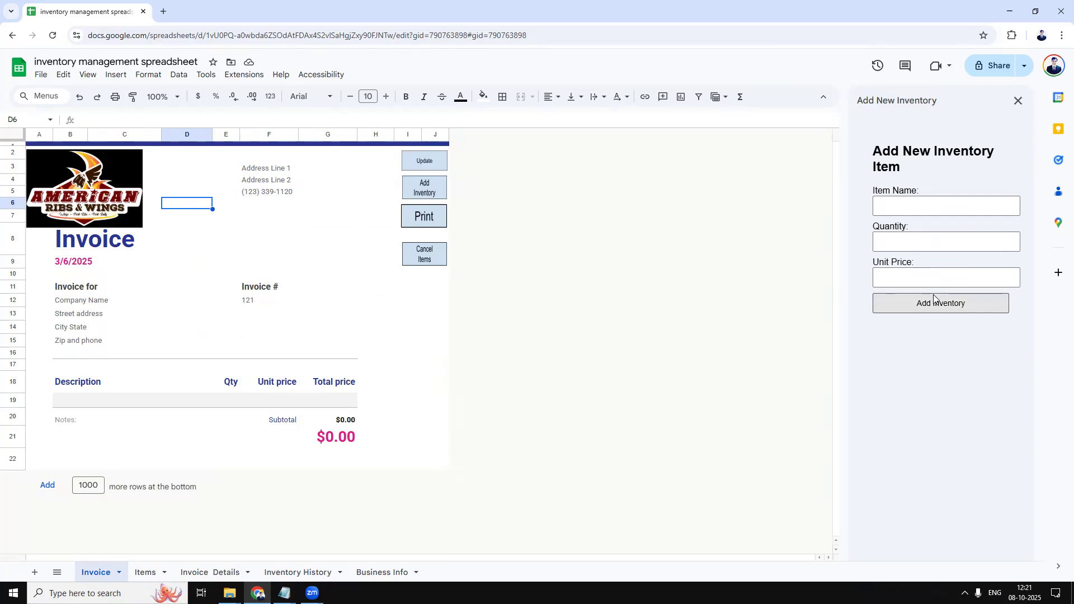
pyautogui.click(146, 572)
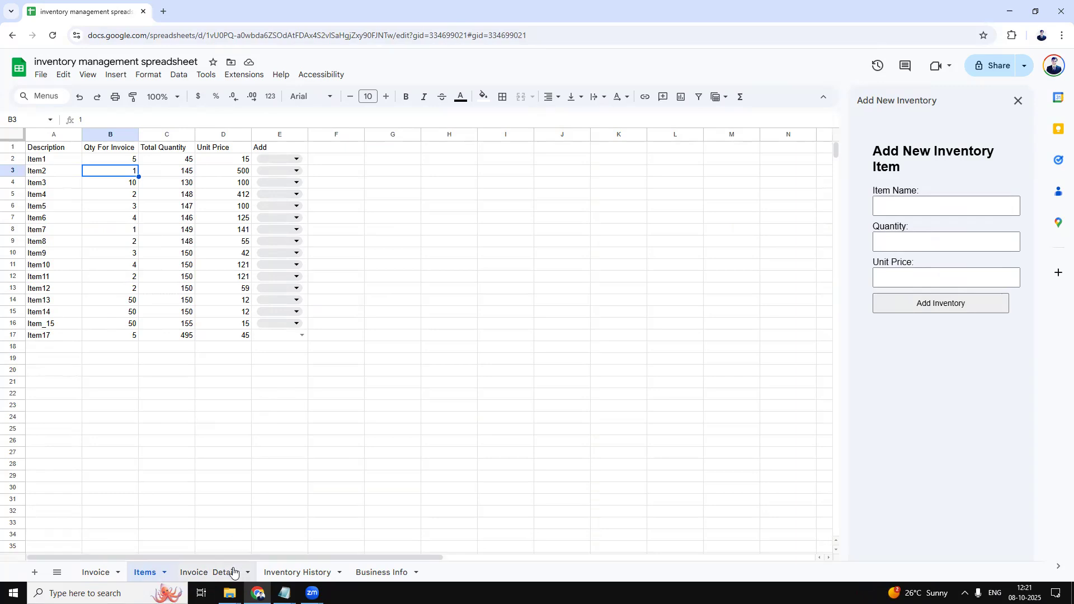
pyautogui.click(307, 574)
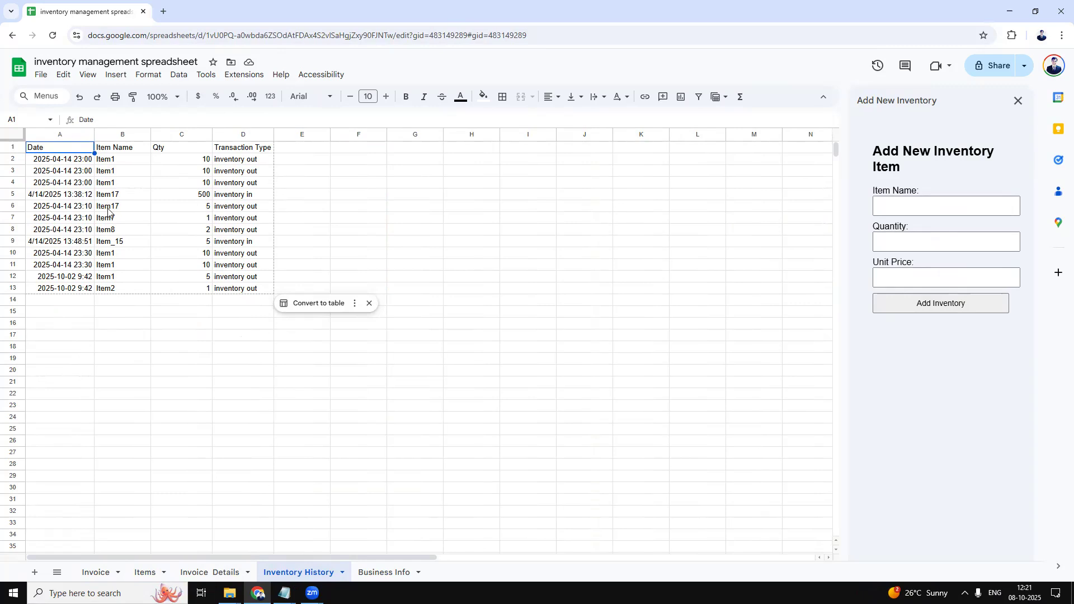
pyautogui.click(61, 199)
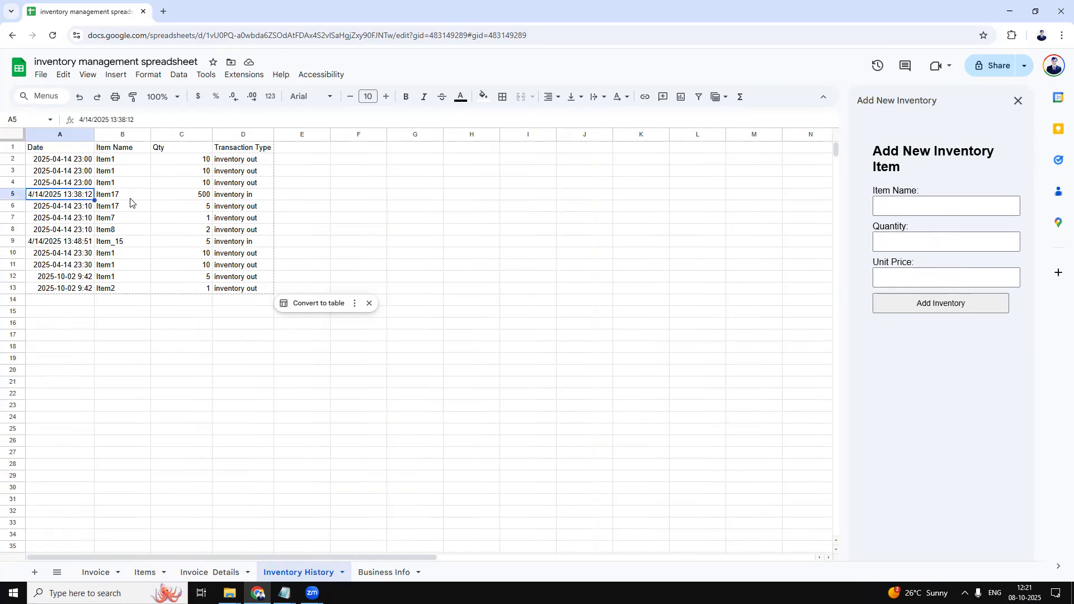
pyautogui.click(203, 194)
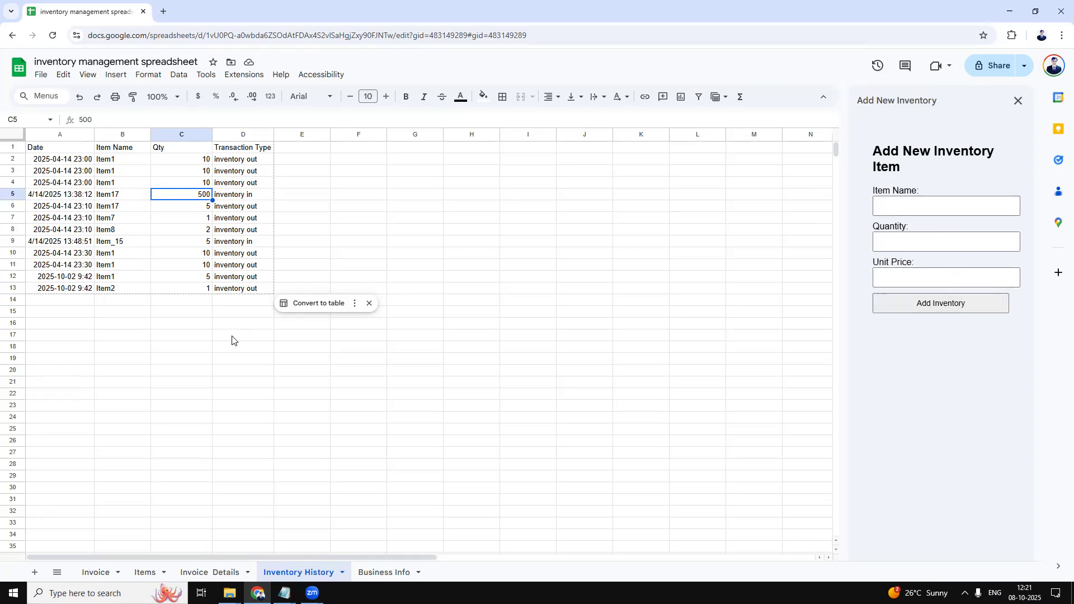
pyautogui.click(99, 571)
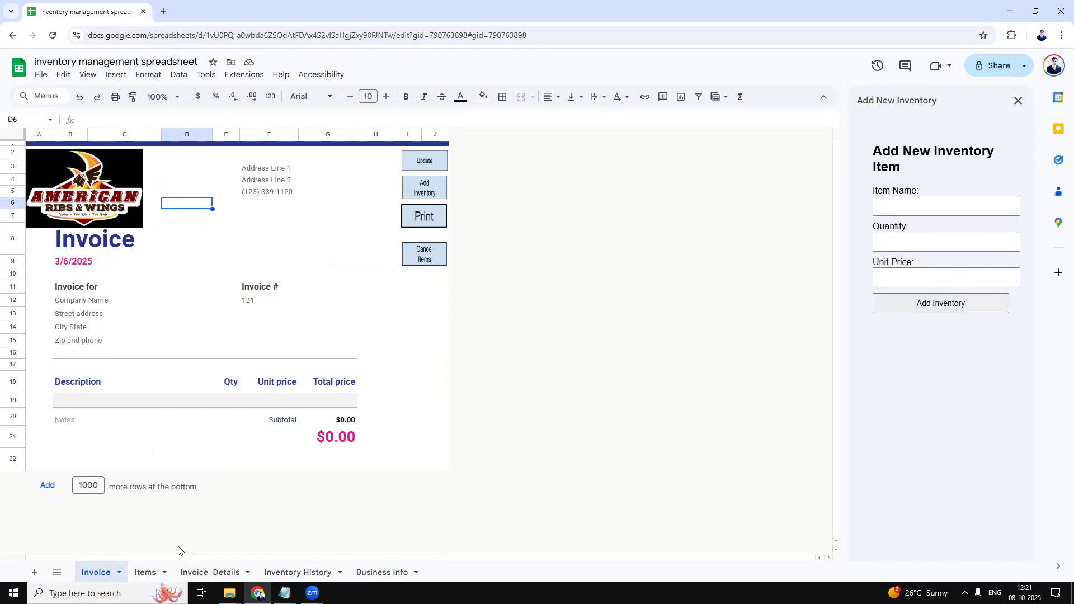
# On the Items sheet, set Item1's invoice quantity to 3 and Item2's to 5.
pyautogui.click(146, 572)
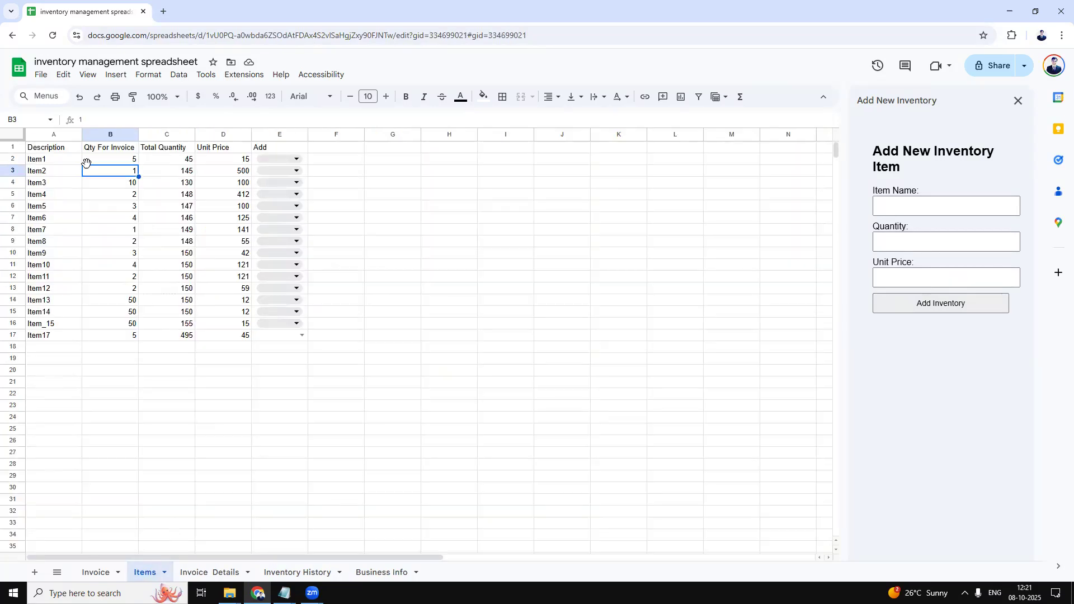
pyautogui.click(113, 149)
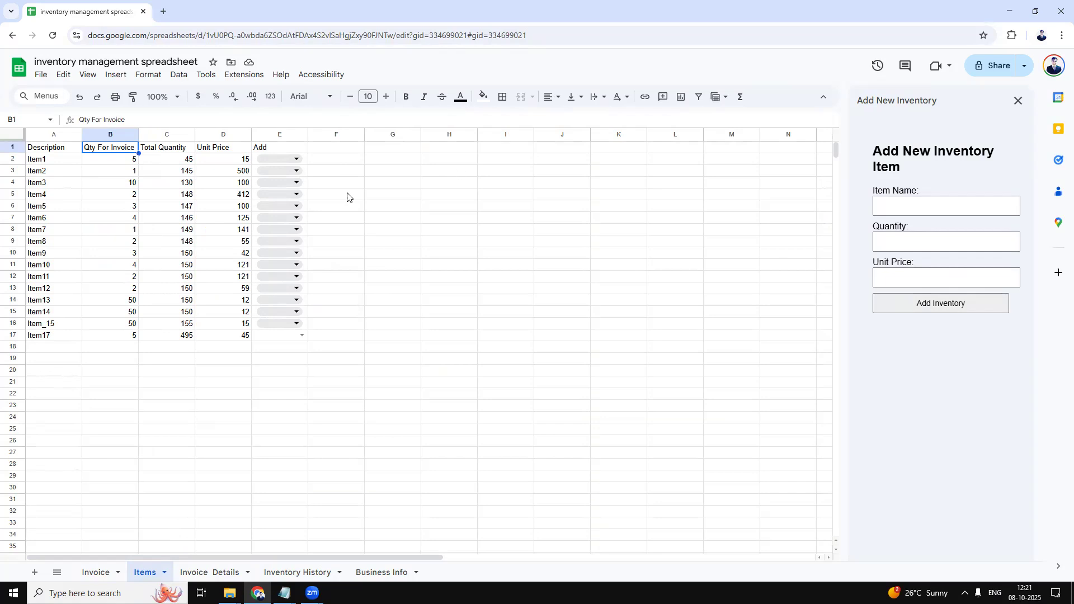
pyautogui.click(135, 162)
pyautogui.write('3')
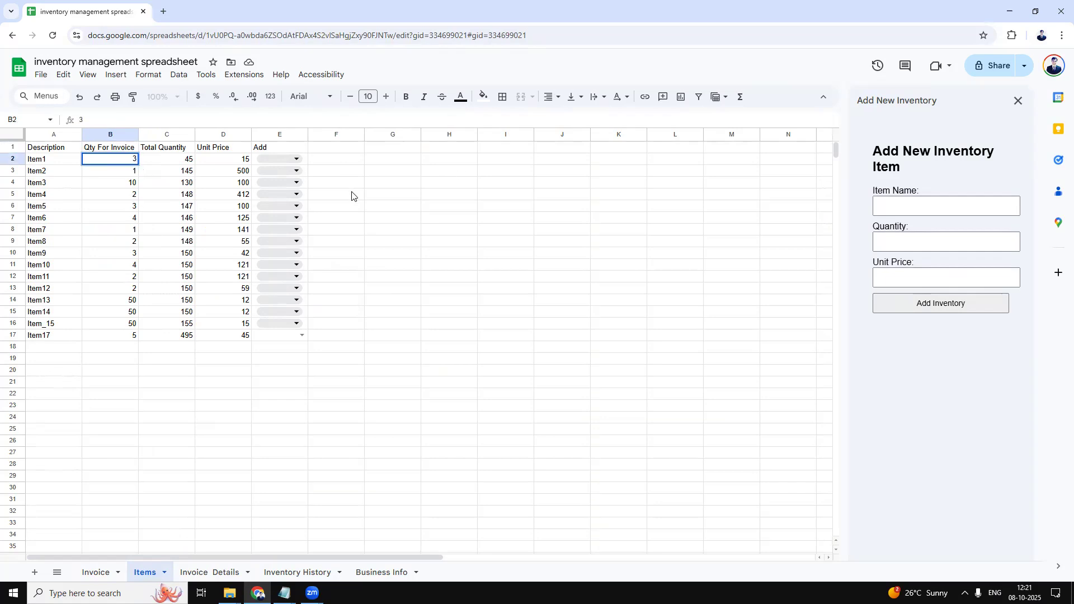
pyautogui.click(137, 173)
pyautogui.write('5')
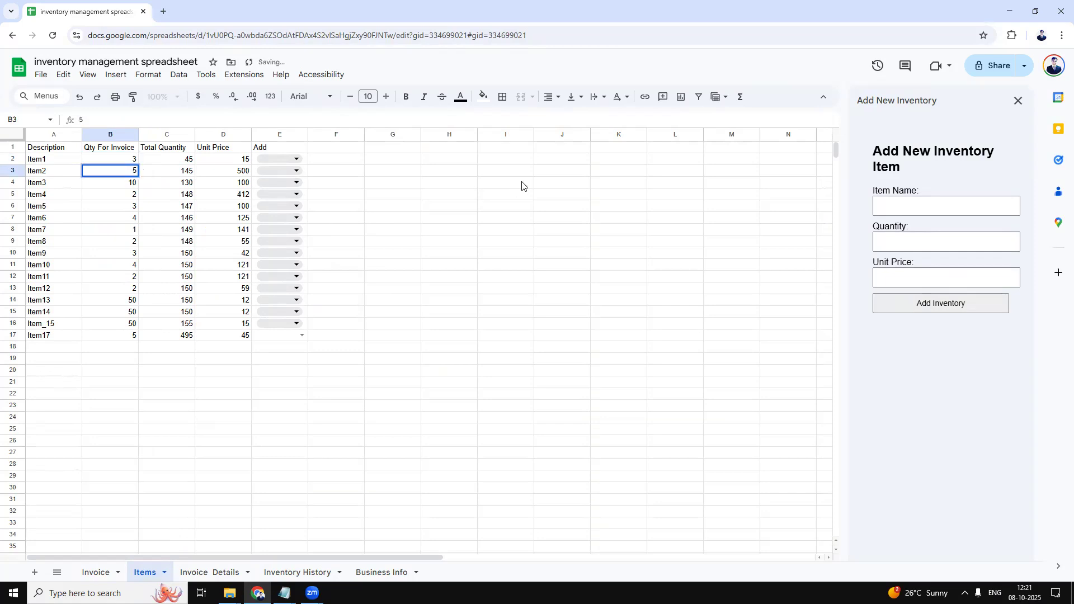
pyautogui.click(506, 183)
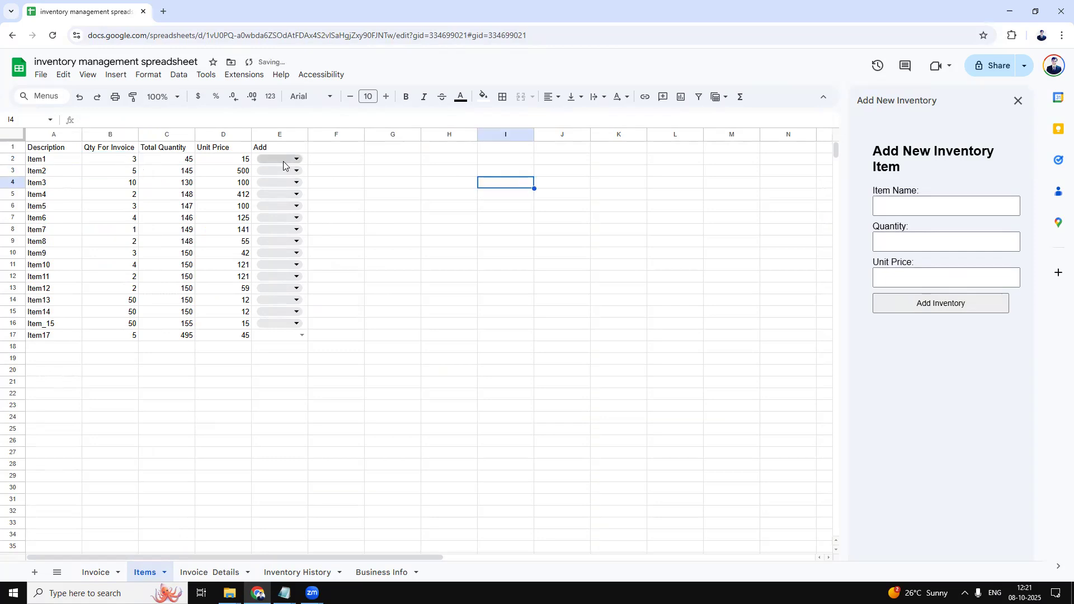
# Add Item1 to the invoice via its Add dropdown and confirm the addition.
pyautogui.click(285, 163)
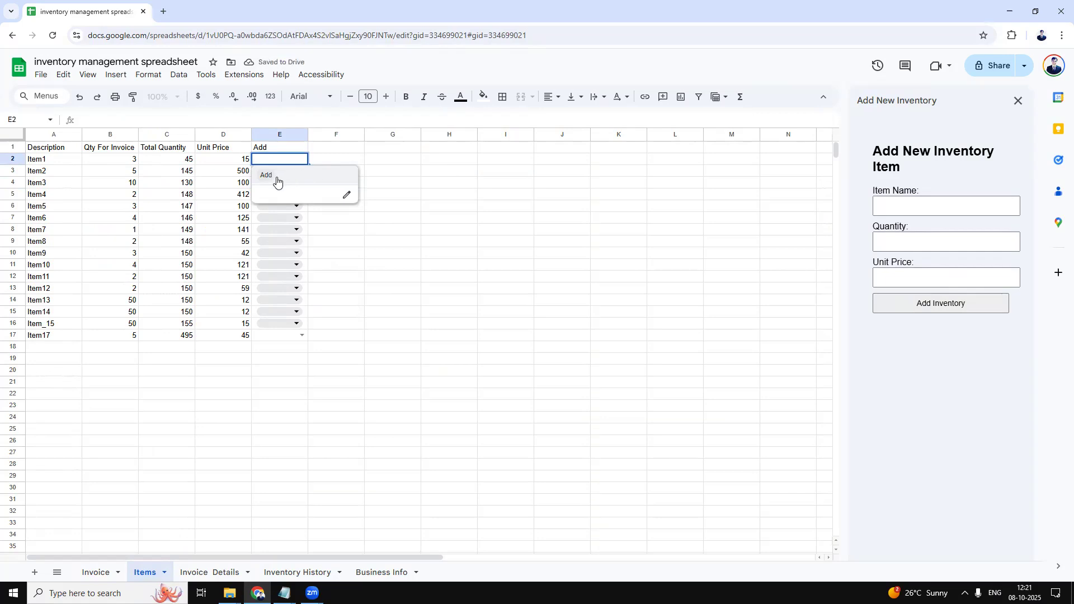
pyautogui.click(277, 175)
pyautogui.click(337, 173)
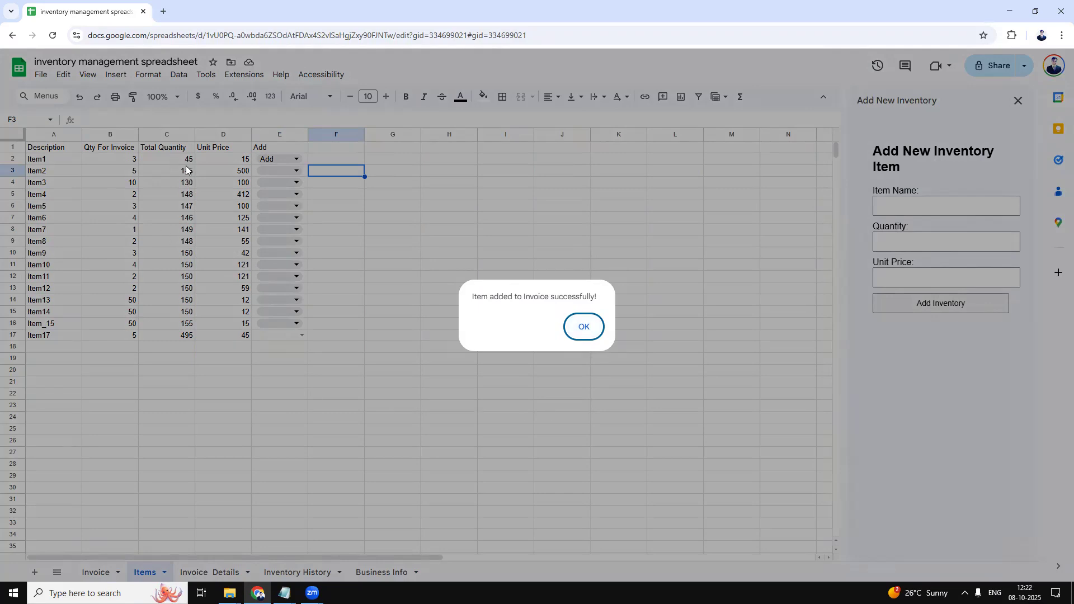
pyautogui.click(582, 328)
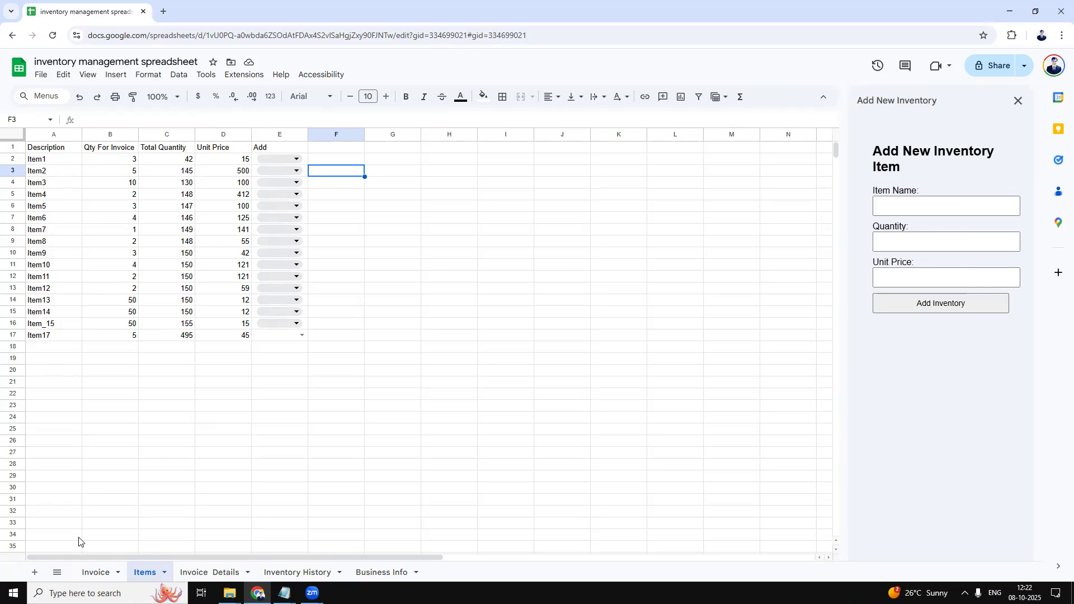
pyautogui.click(104, 571)
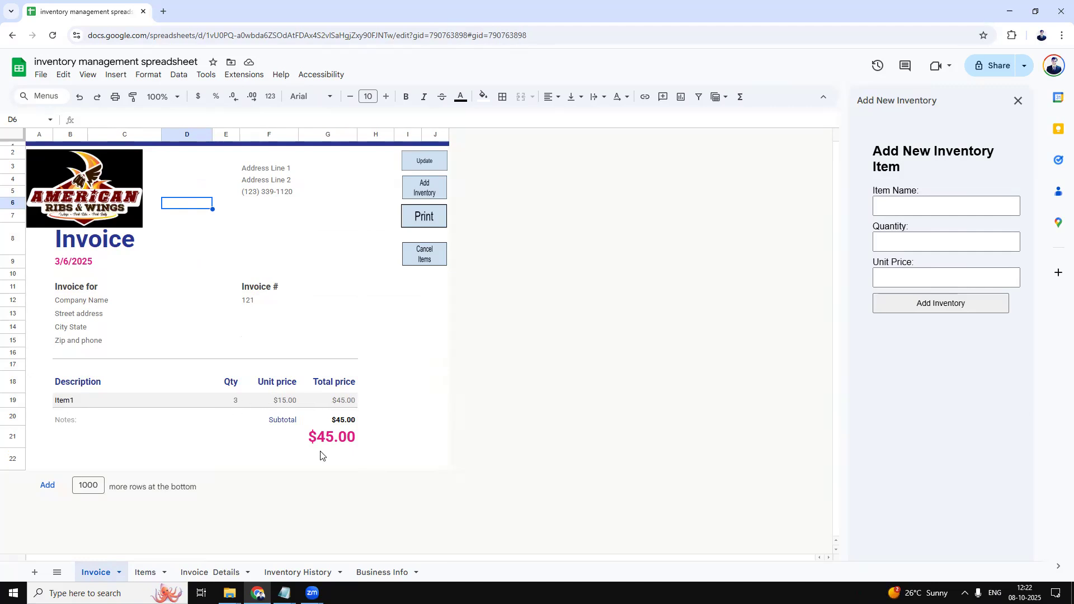
pyautogui.click(147, 572)
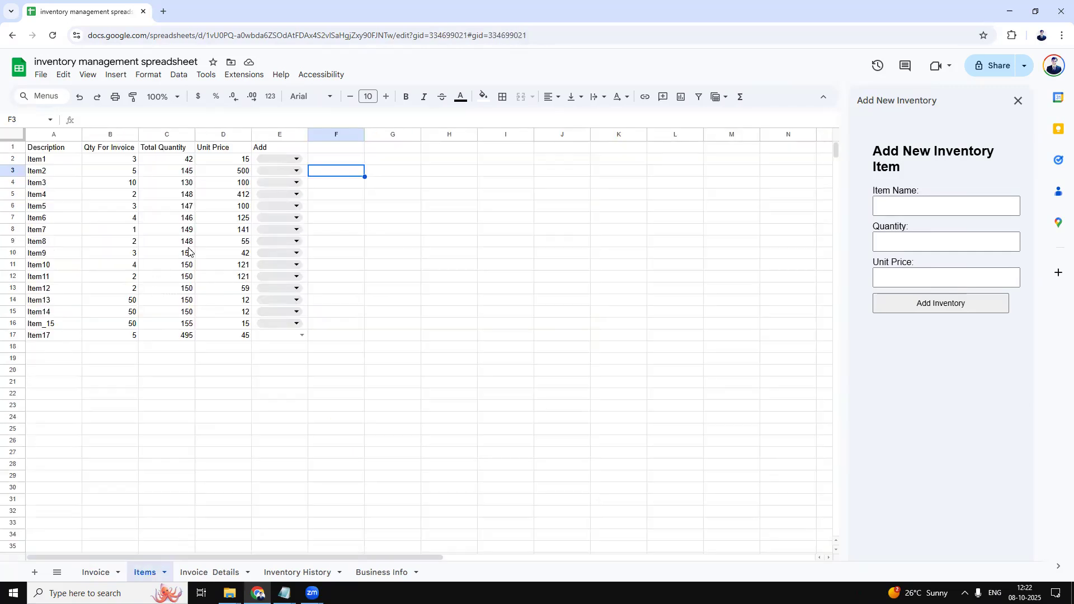
# Change Item2's invoice quantity to 10 and add it to the invoice for a $5,045.00 total.
pyautogui.click(115, 170)
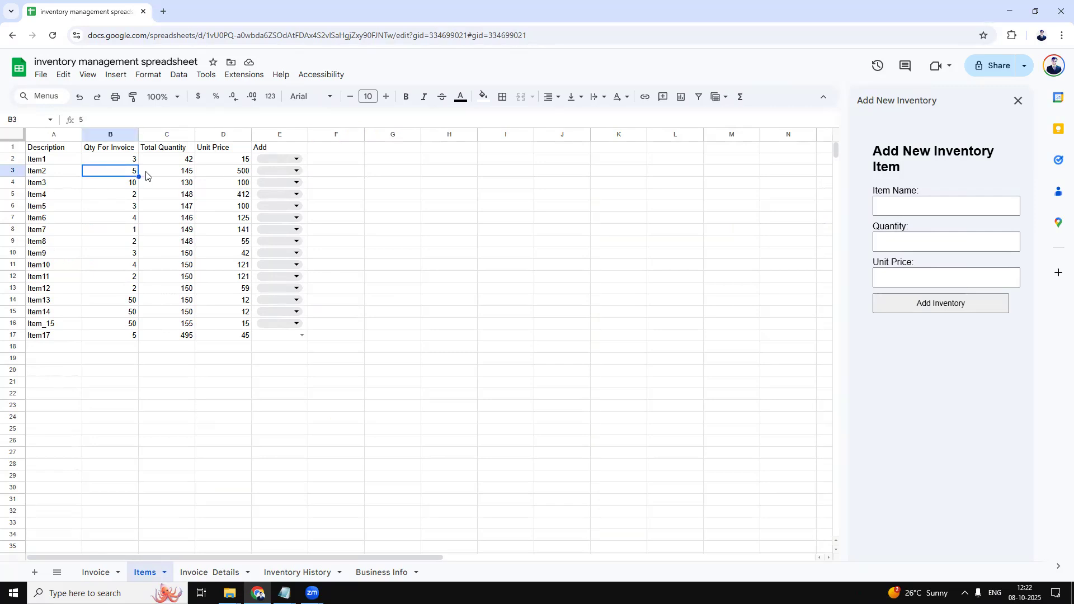
pyautogui.write('10')
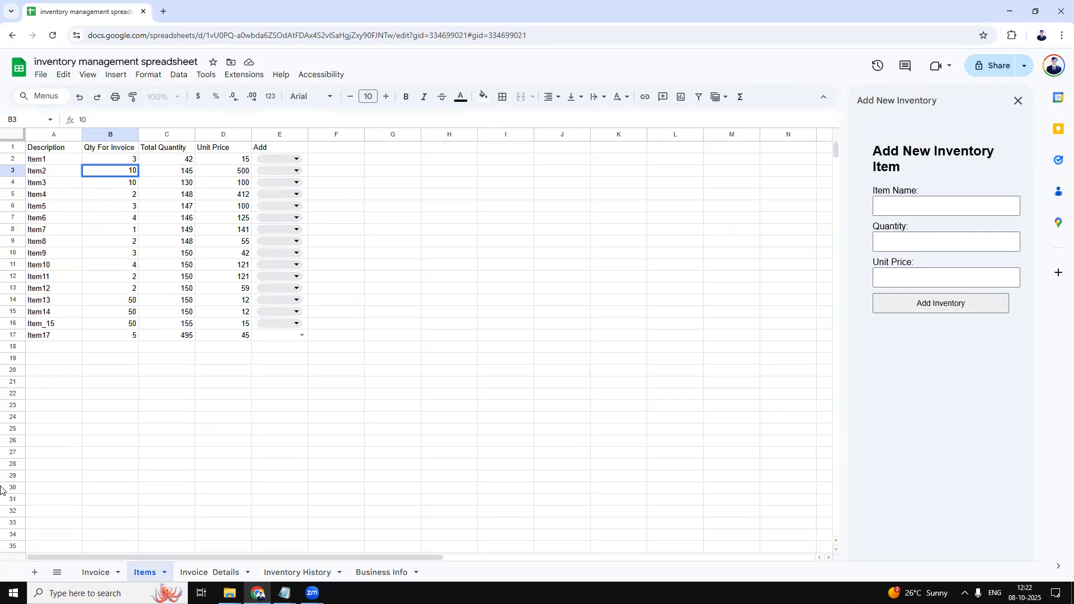
pyautogui.click(362, 317)
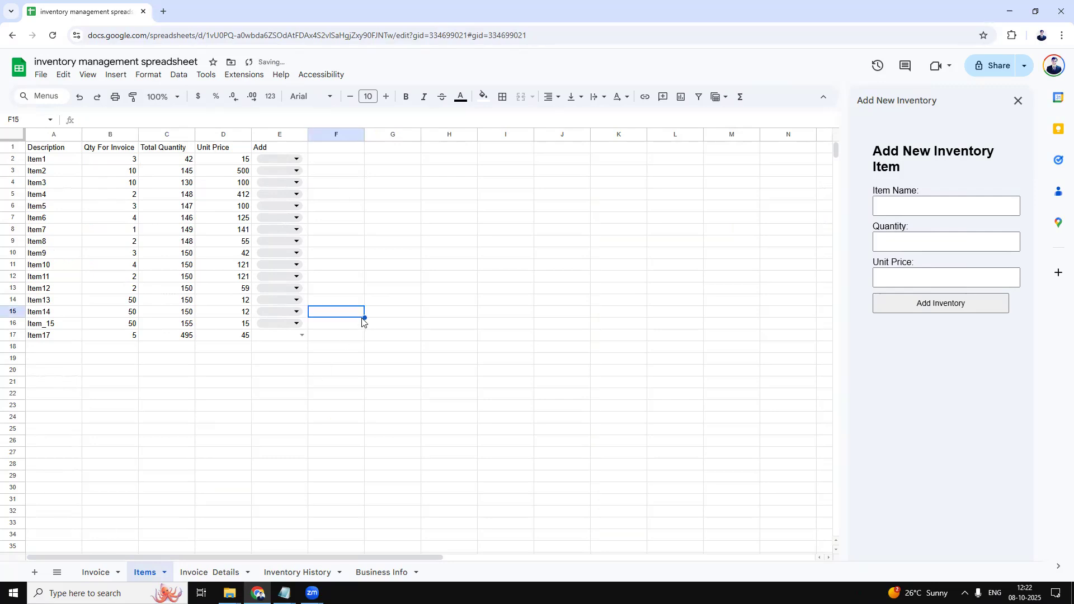
pyautogui.click(280, 176)
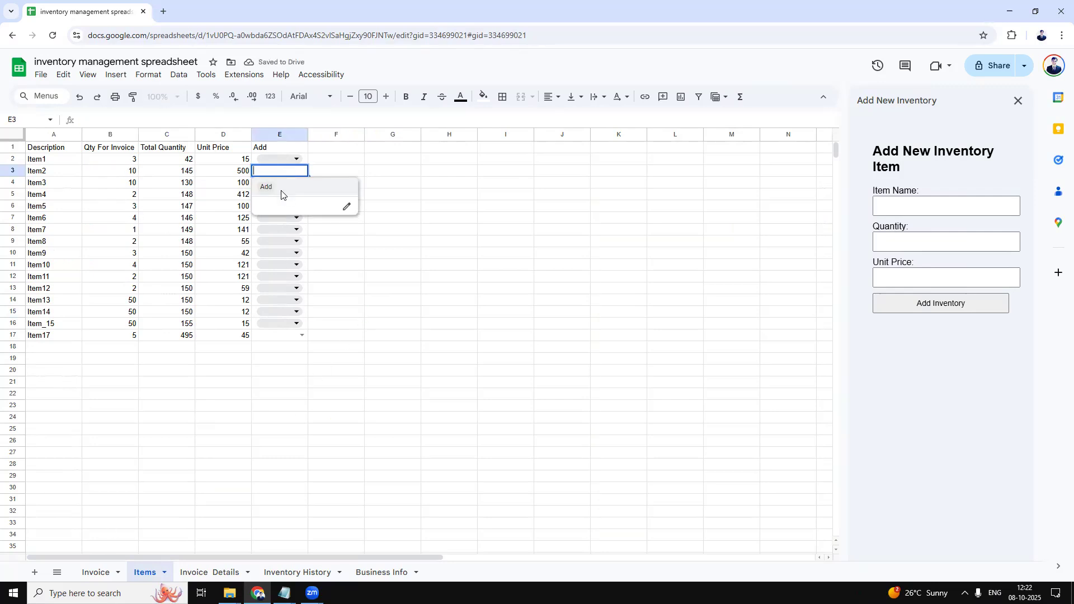
pyautogui.click(281, 190)
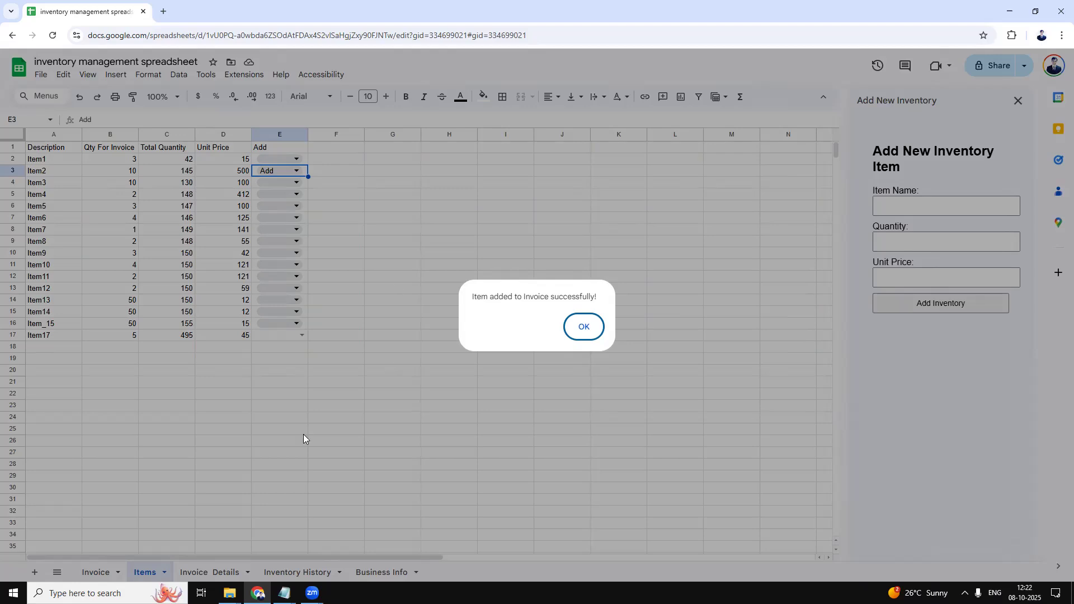
pyautogui.click(583, 326)
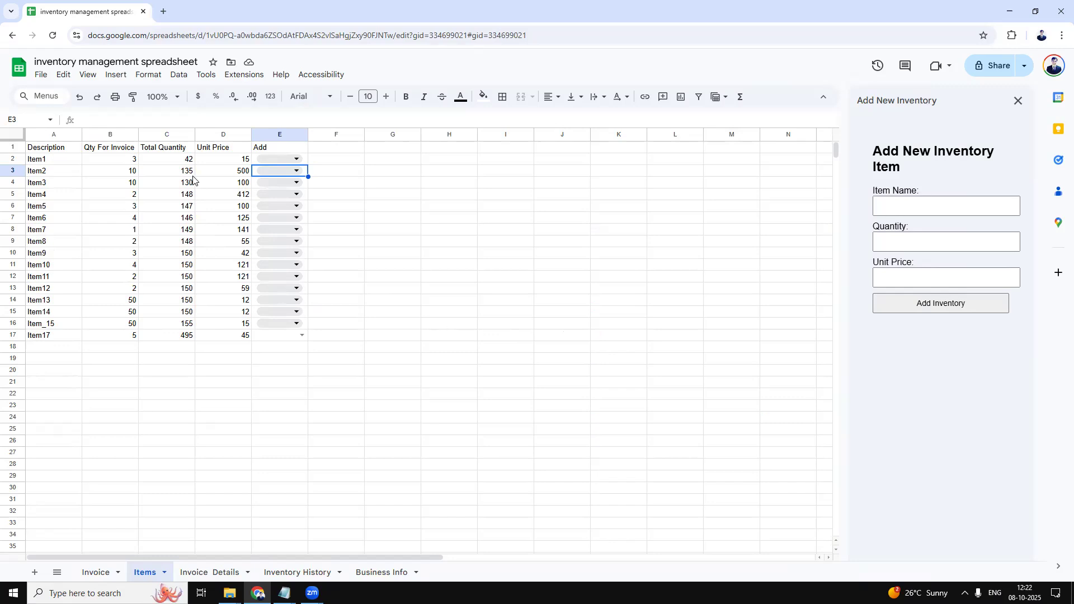
pyautogui.click(101, 571)
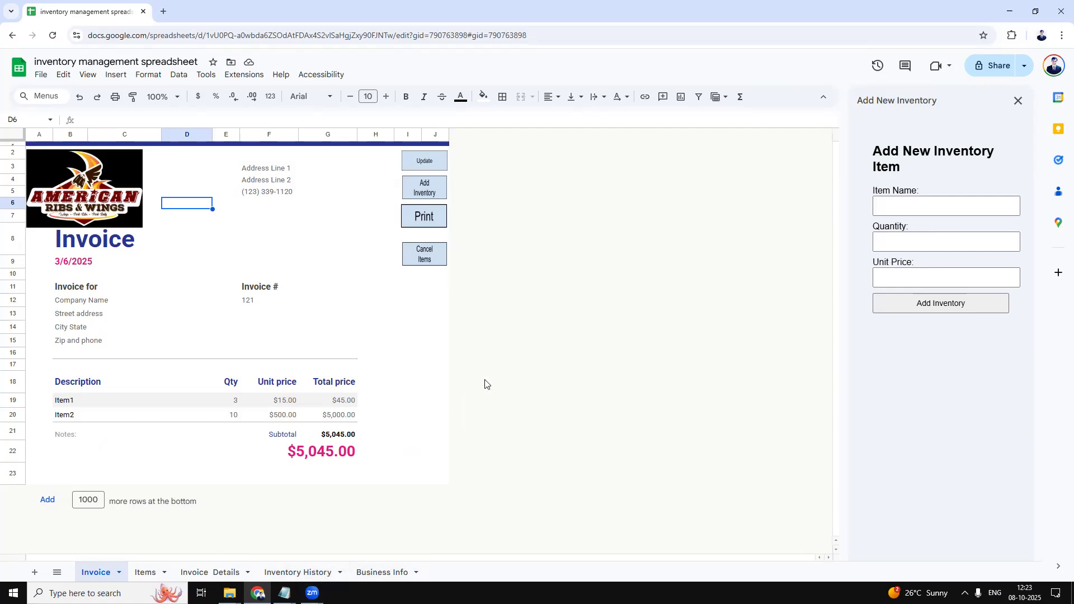
# Run the invoice's Print button to create the PDF and Gmail draft.
pyautogui.click(435, 353)
pyautogui.click(426, 219)
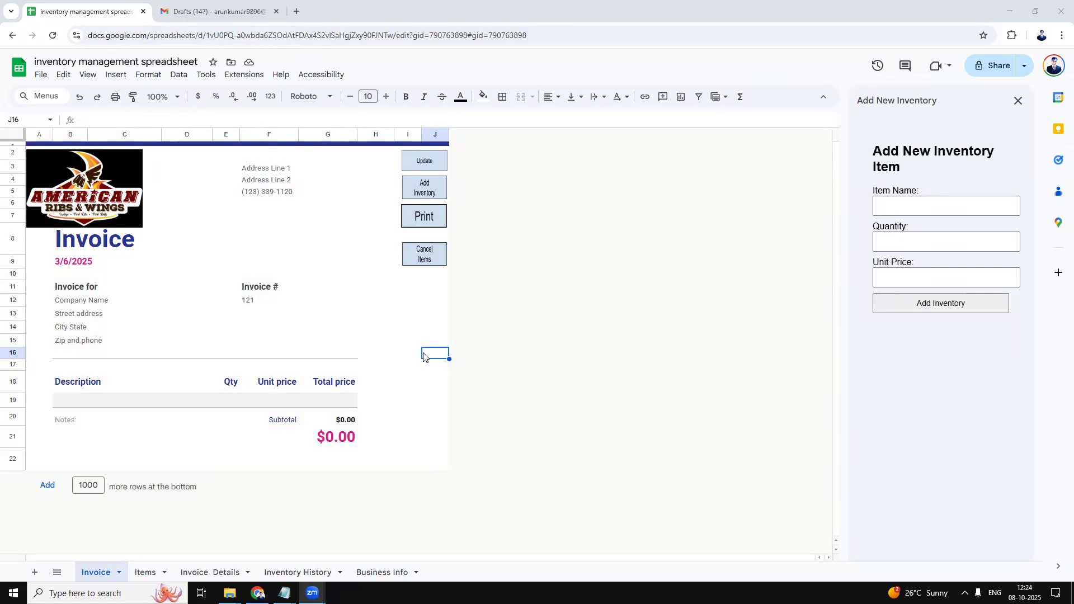
# Open the 'Your Invoice' Gmail draft and download its 141K invoice PDF attachment.
pyautogui.click(240, 13)
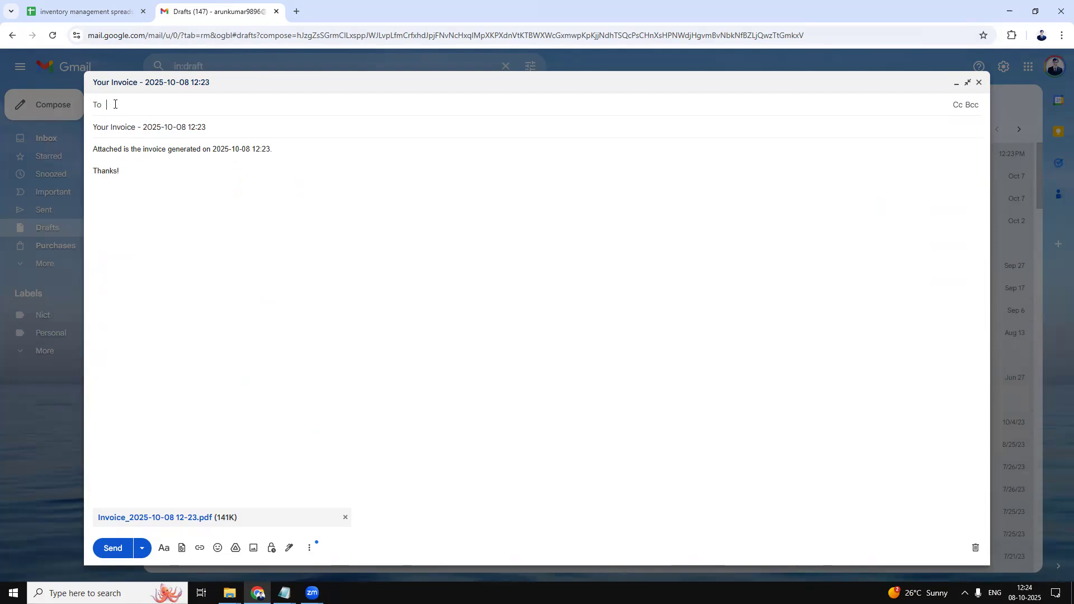
pyautogui.click(227, 132)
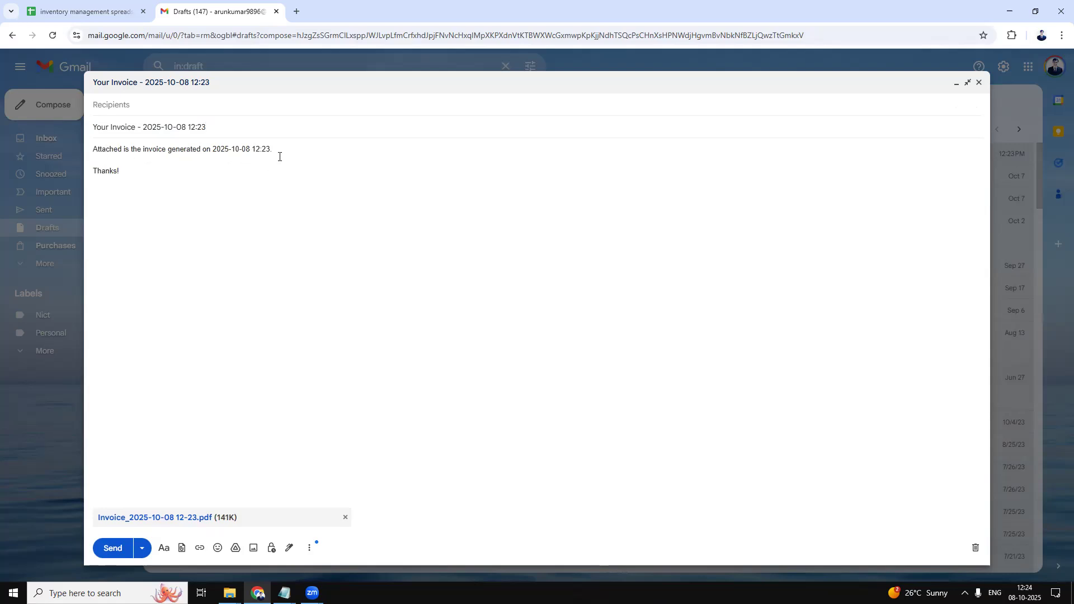
pyautogui.click(180, 518)
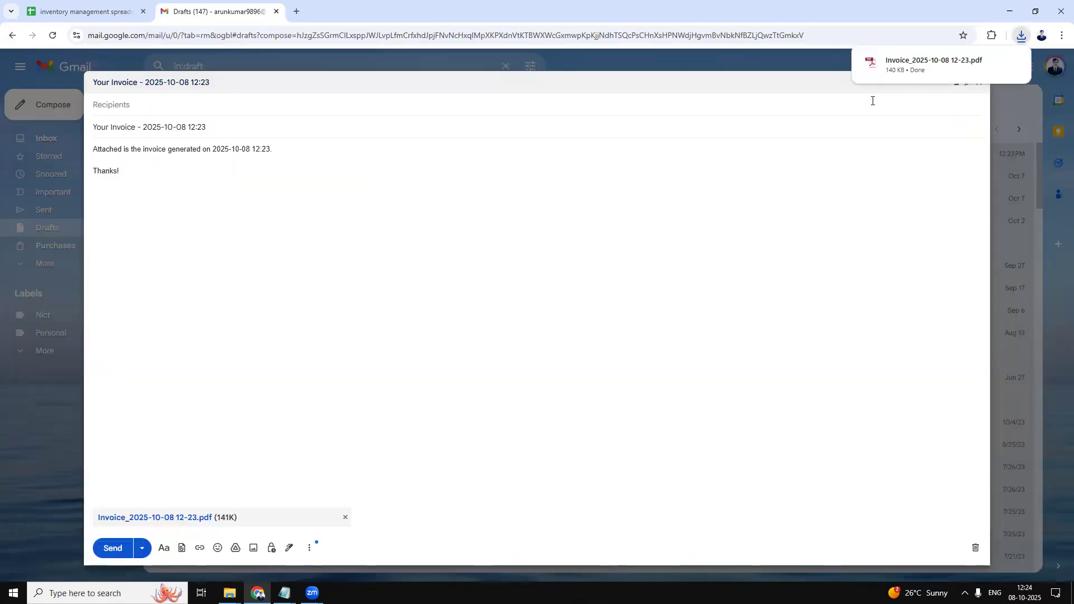
# Open the downloaded invoice PDF, scroll through it, then return to the Gmail draft.
pyautogui.click(908, 66)
pyautogui.scroll(-2, 554, 498)
pyautogui.scroll(2, 566, 526)
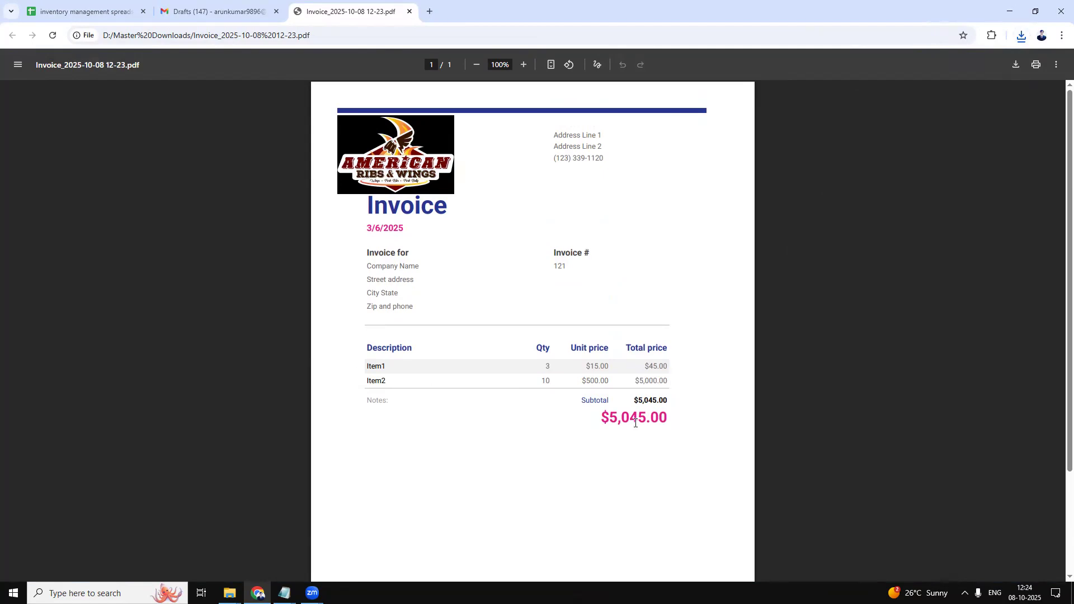
pyautogui.scroll(-3, 670, 422)
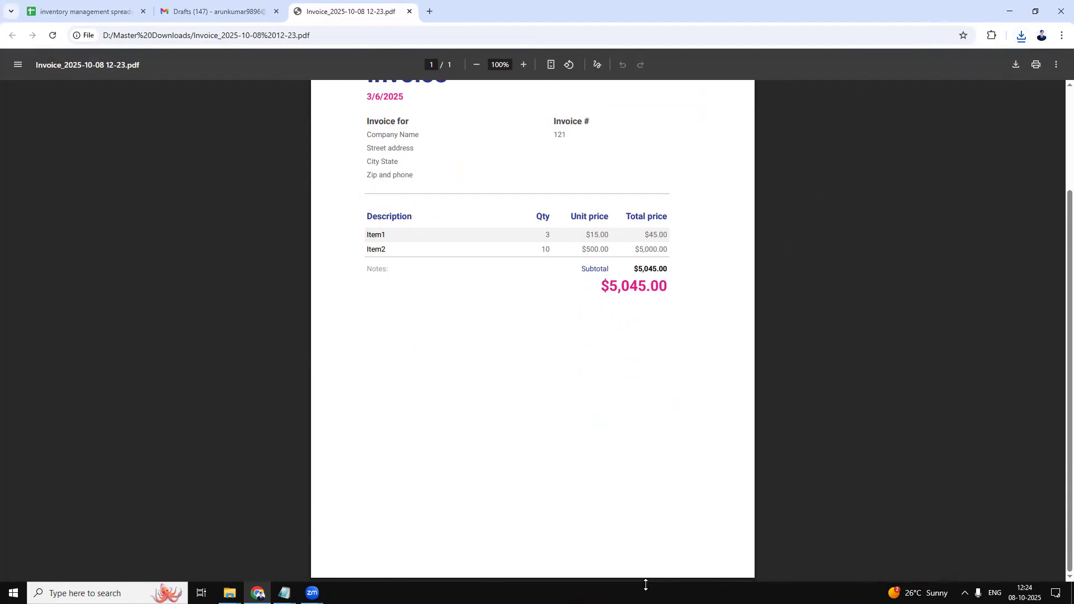
pyautogui.scroll(2, 506, 457)
pyautogui.scroll(-2, 506, 457)
pyautogui.scroll(2, 574, 470)
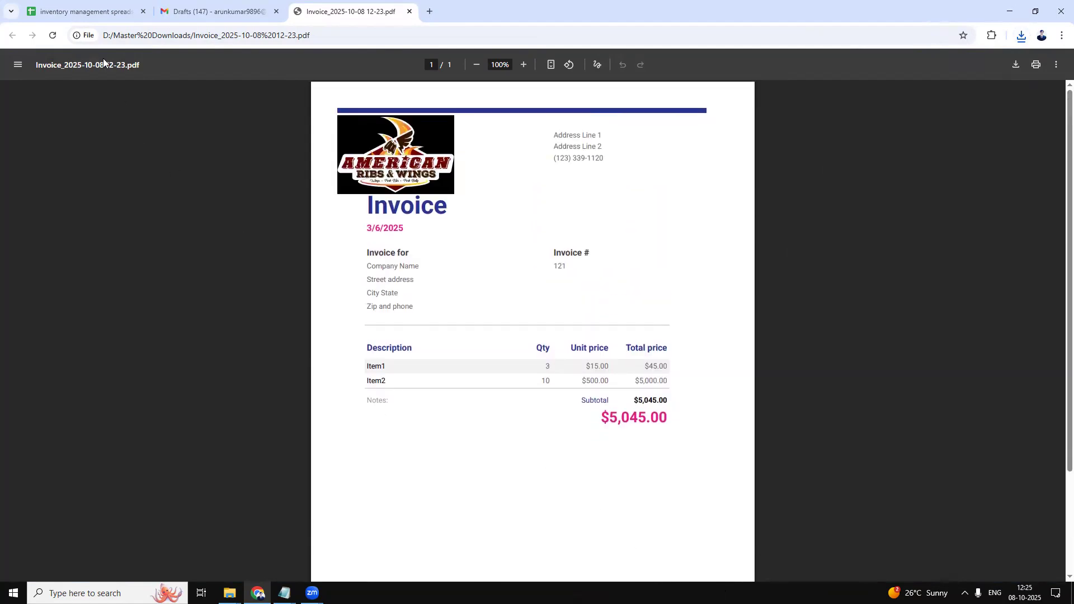
pyautogui.click(235, 11)
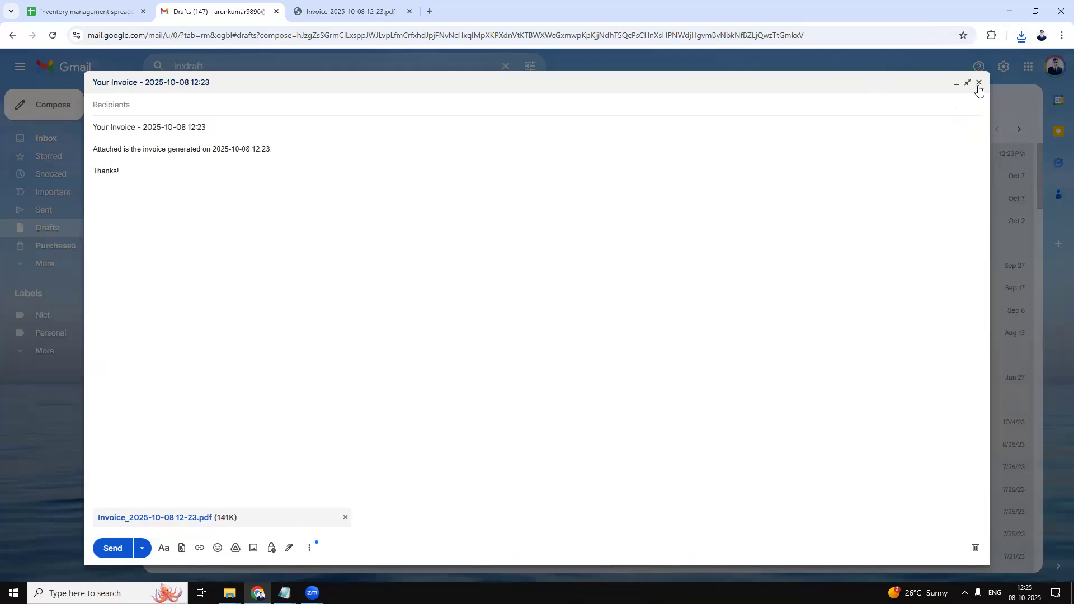
# Confirm Inventory History rows 14–15 log Item1 ×3 and Item2 ×10 out, then view Invoice.
pyautogui.click(102, 5)
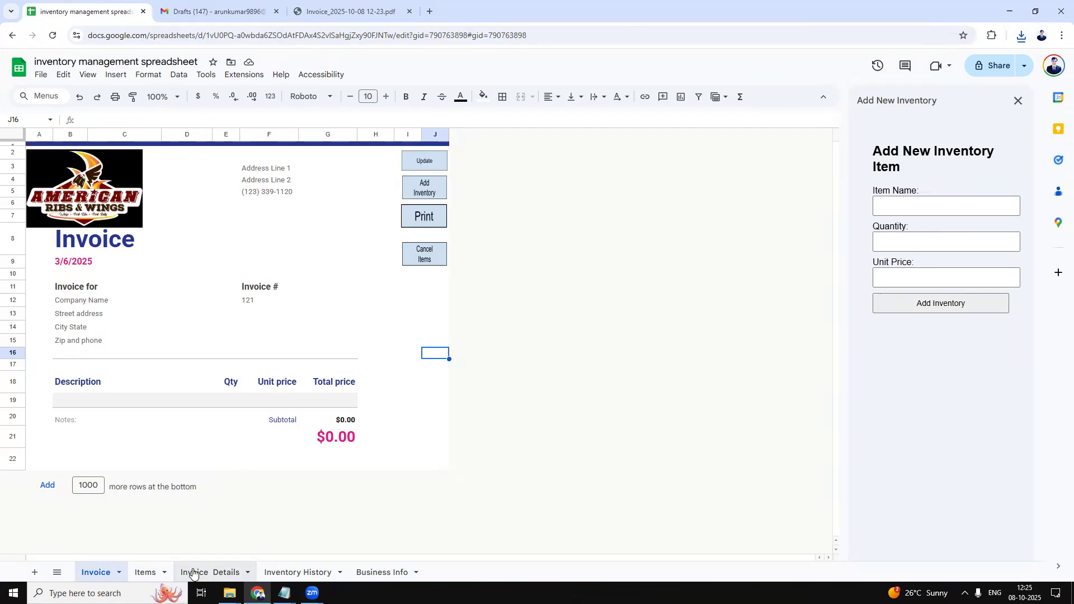
pyautogui.click(296, 573)
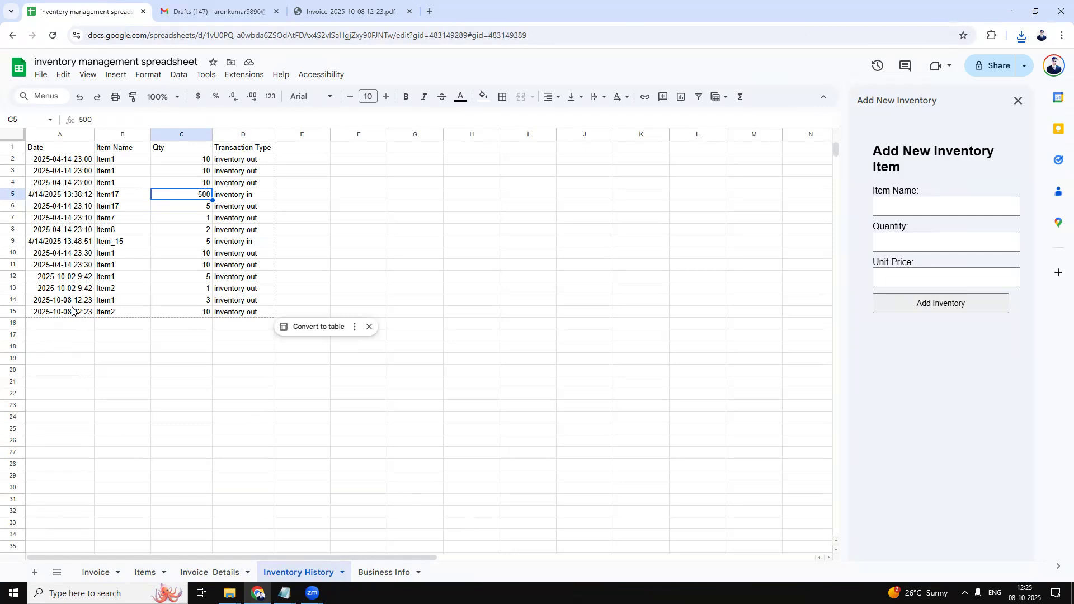
pyautogui.click(108, 301)
pyautogui.click(109, 314)
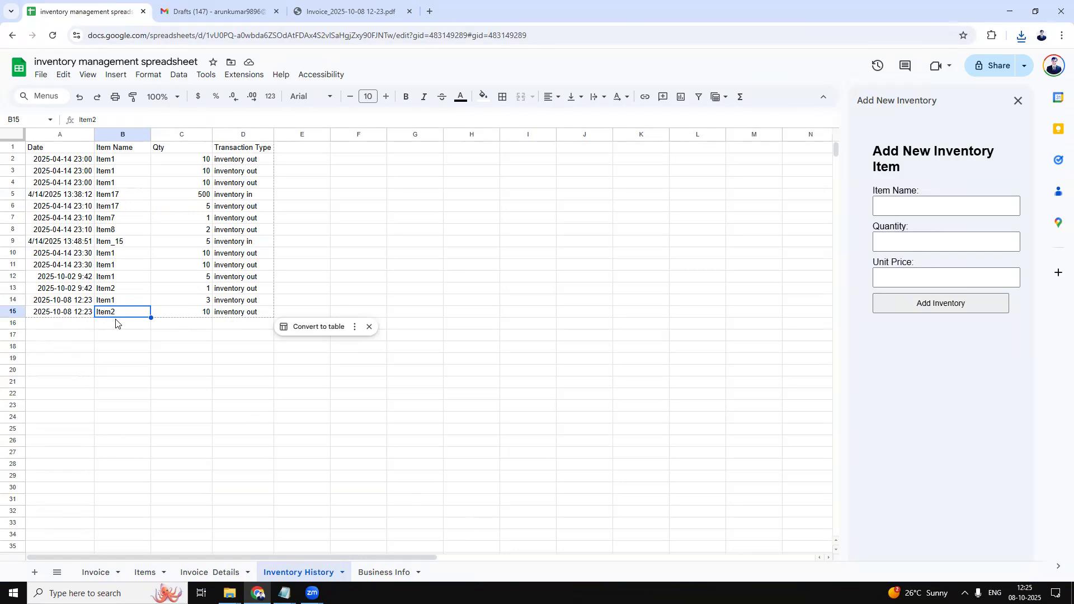
pyautogui.click(198, 303)
pyautogui.click(195, 315)
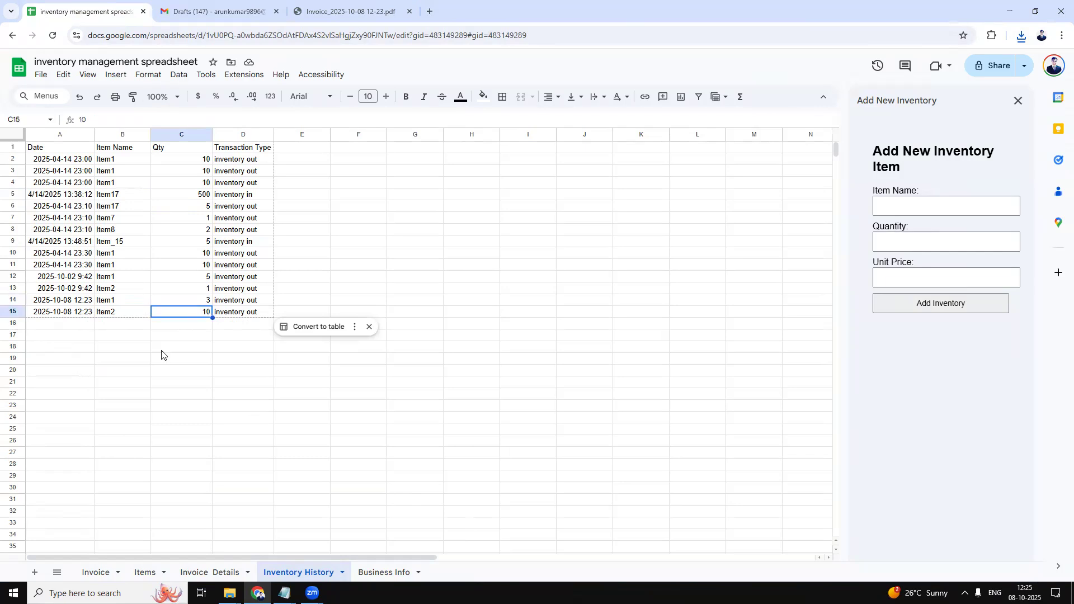
pyautogui.click(100, 573)
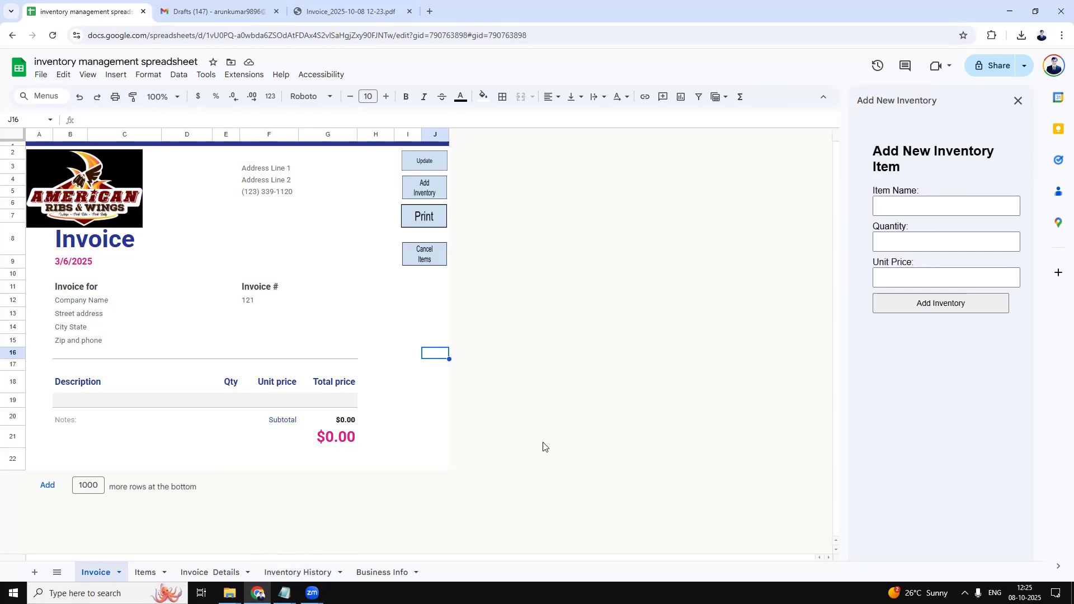
# Enter the customer's e-mail address in merged cell F14:G14 on the invoice.
pyautogui.press('Down')
pyautogui.press('Down')
pyautogui.press('Down')
pyautogui.press('Down')
pyautogui.press('Down')
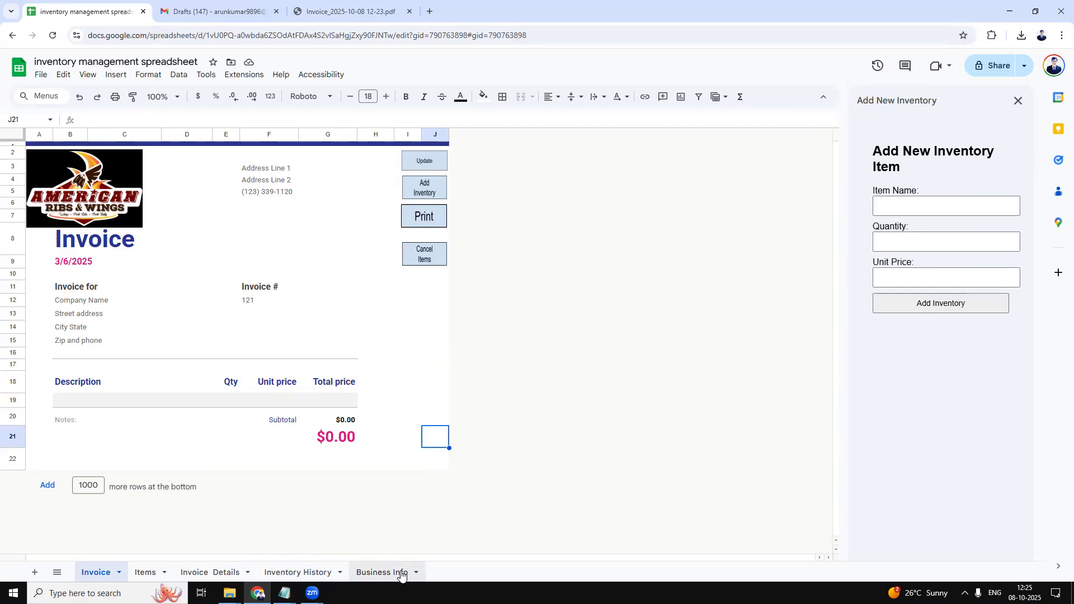
pyautogui.click(352, 325)
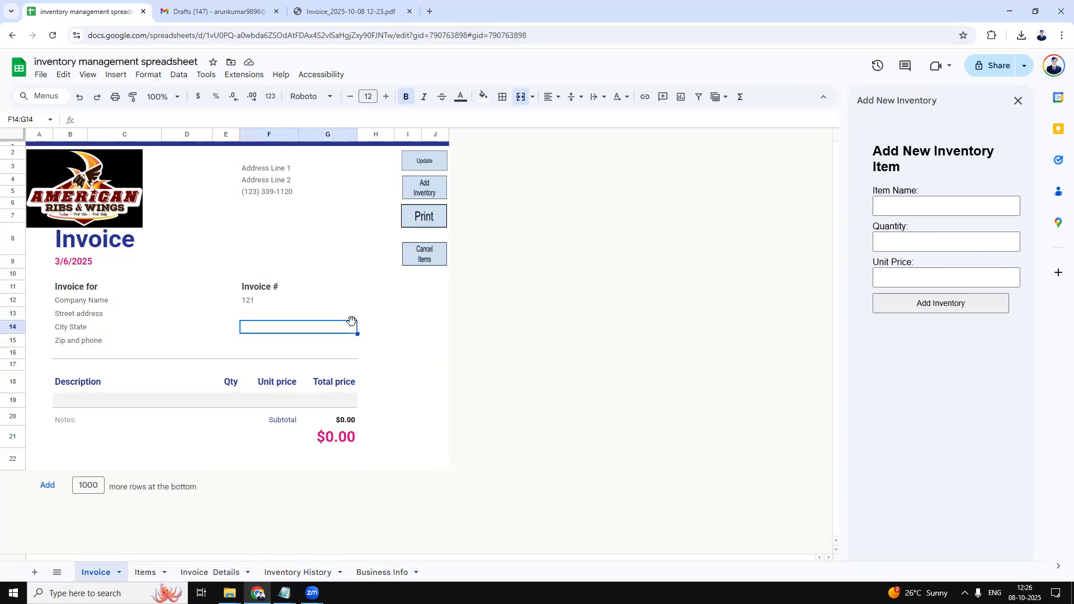
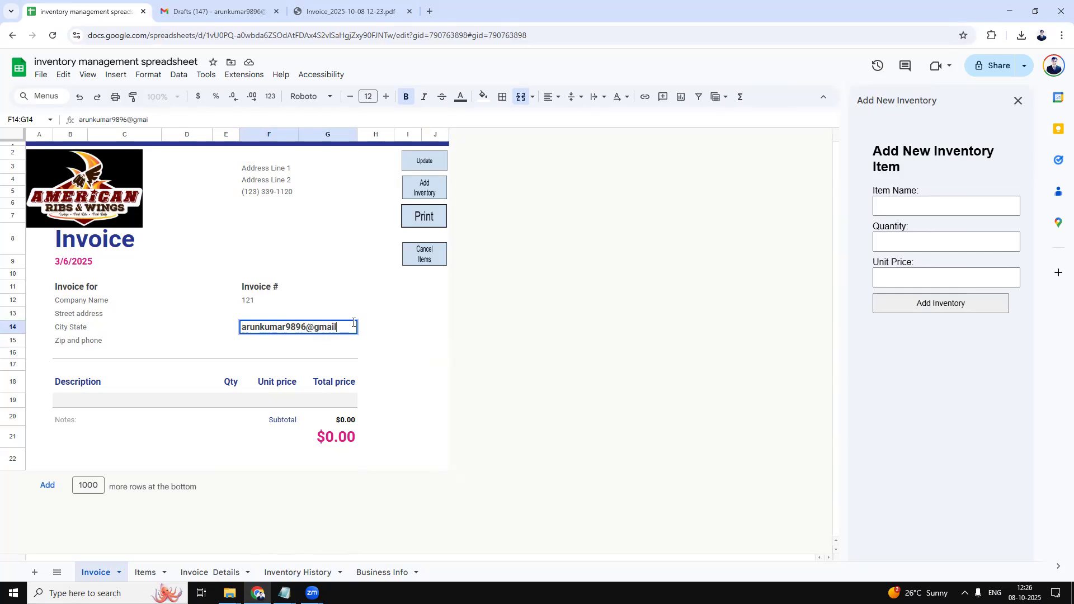
pyautogui.click(413, 341)
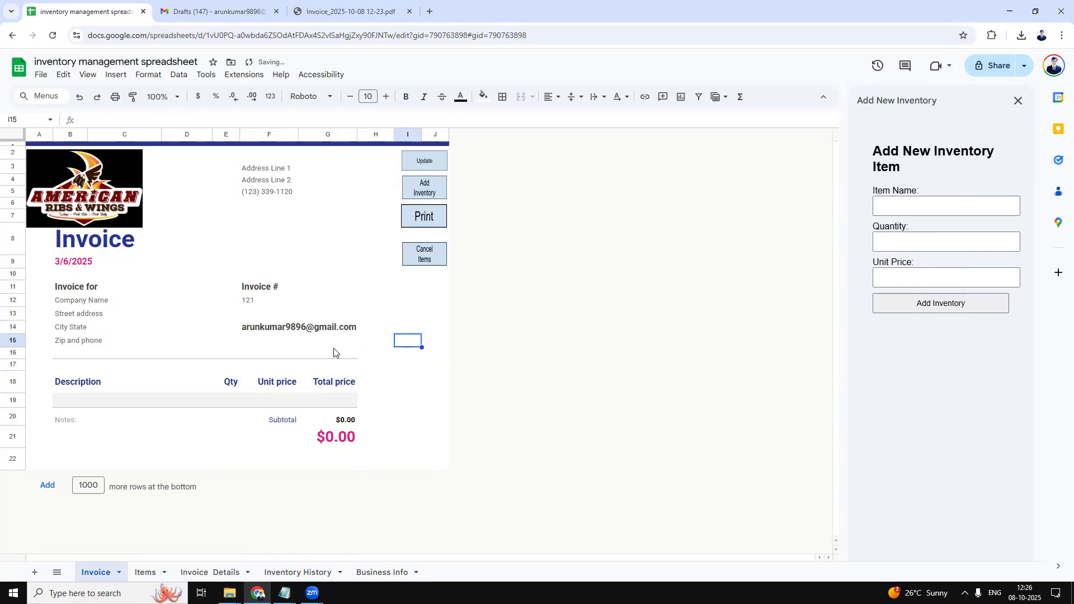
# Enter the customer's phone number with country code in merged cell F15:G15.
pyautogui.click(264, 344)
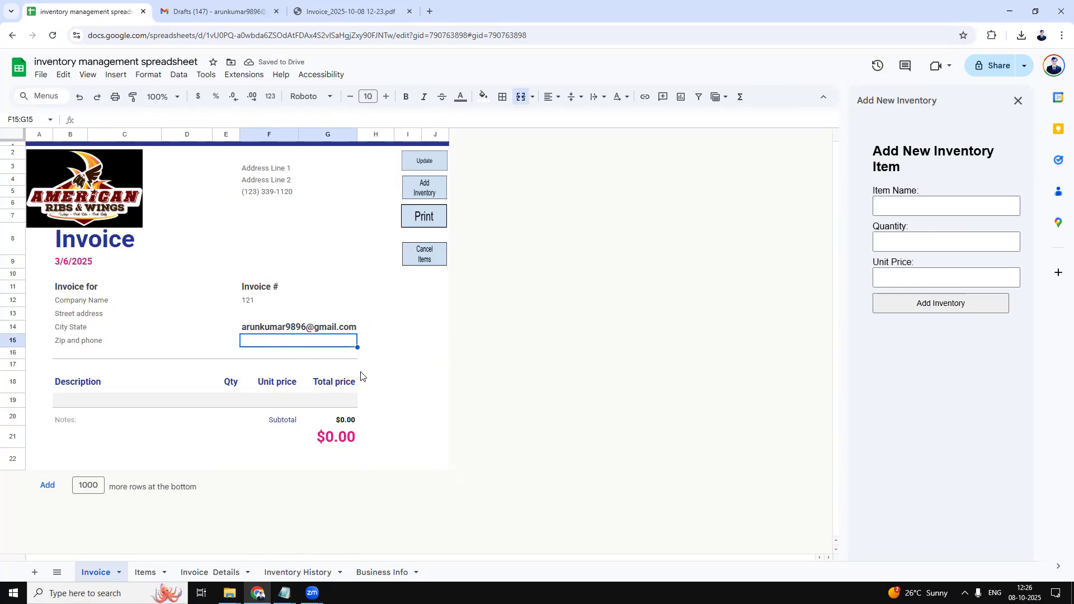
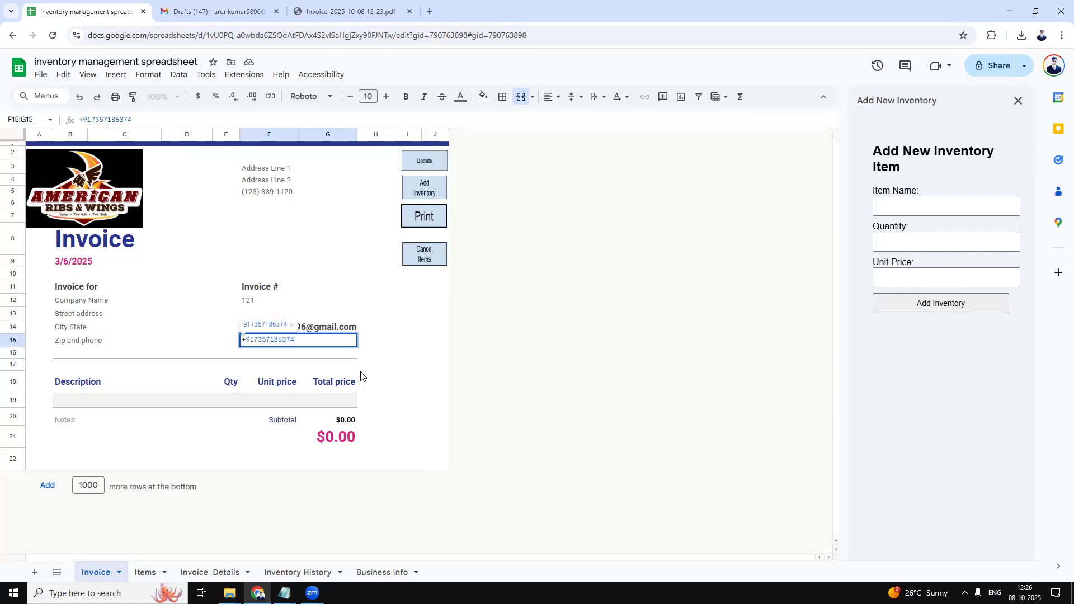
pyautogui.click(535, 338)
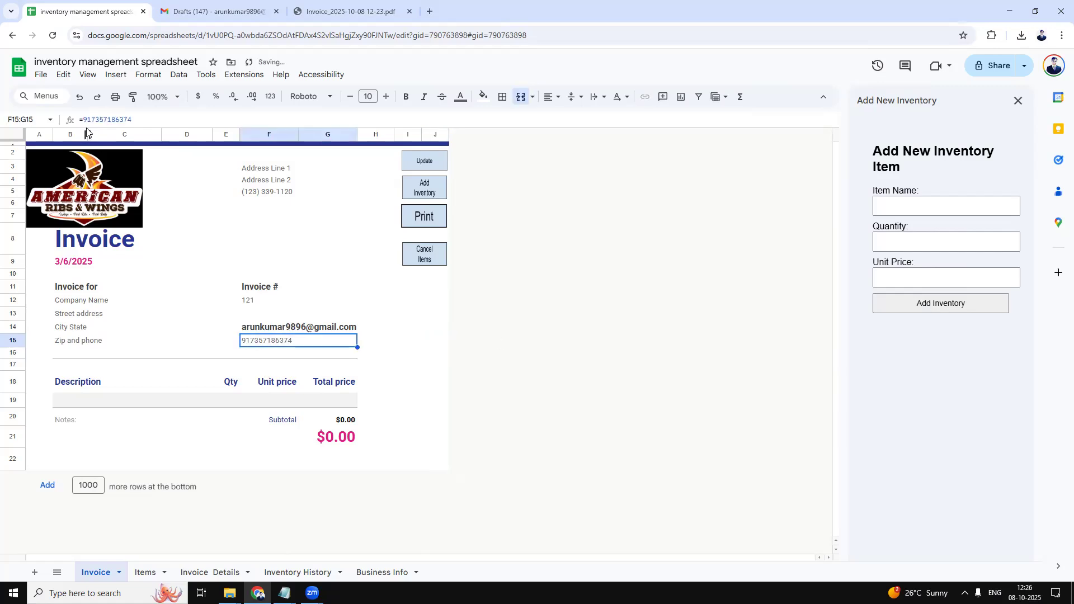
# Edit the F15:G15 phone entry in the formula bar to keep its leading plus sign.
pyautogui.click(98, 119)
pyautogui.press('Home')
pyautogui.press('Right')
pyautogui.write('+')
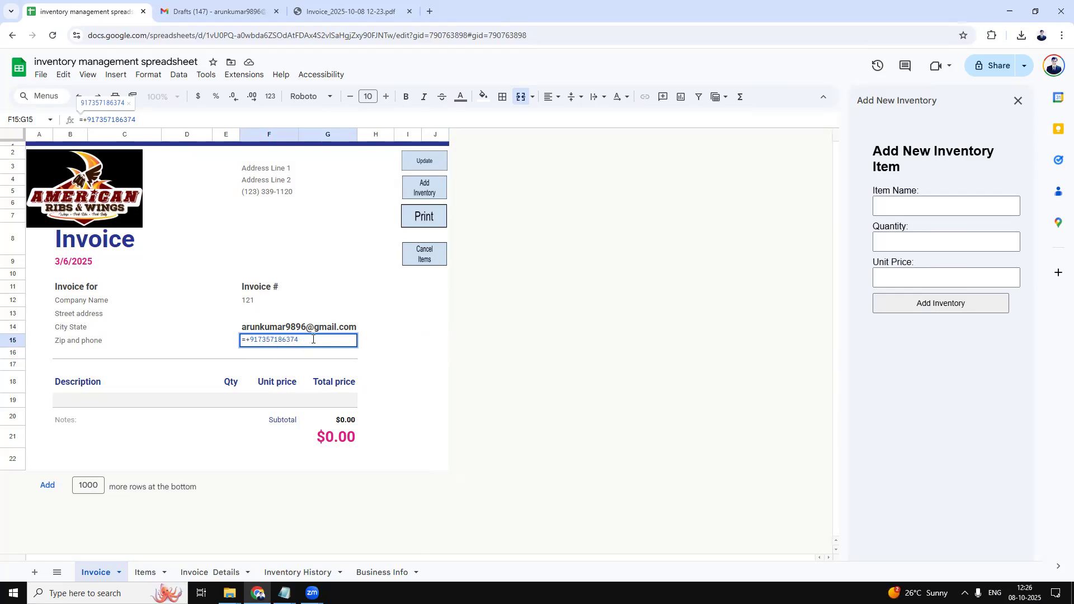
pyautogui.press('BackSpace')
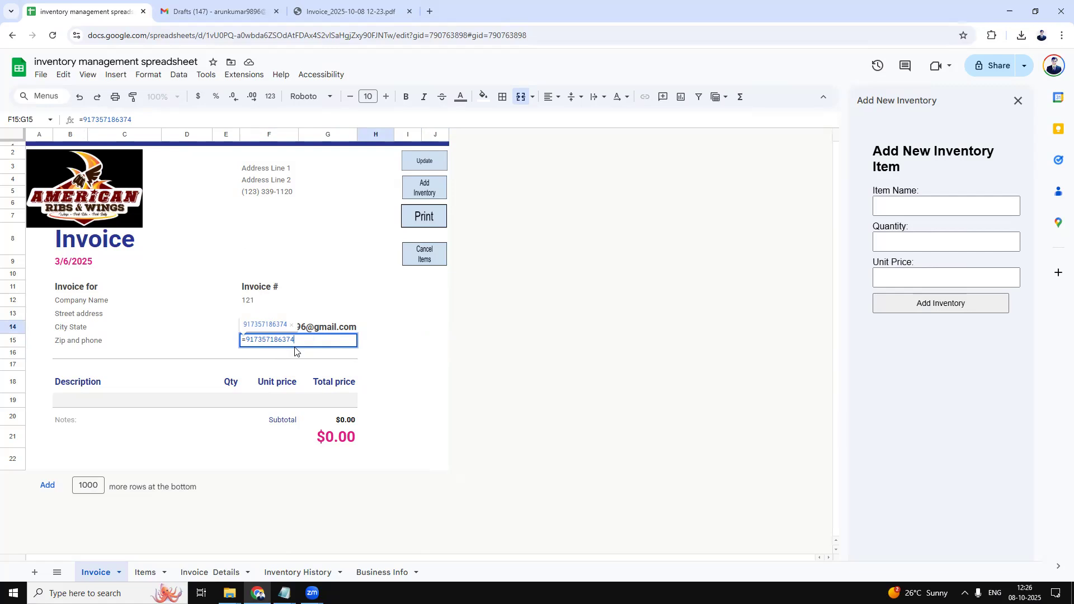
pyautogui.click(447, 378)
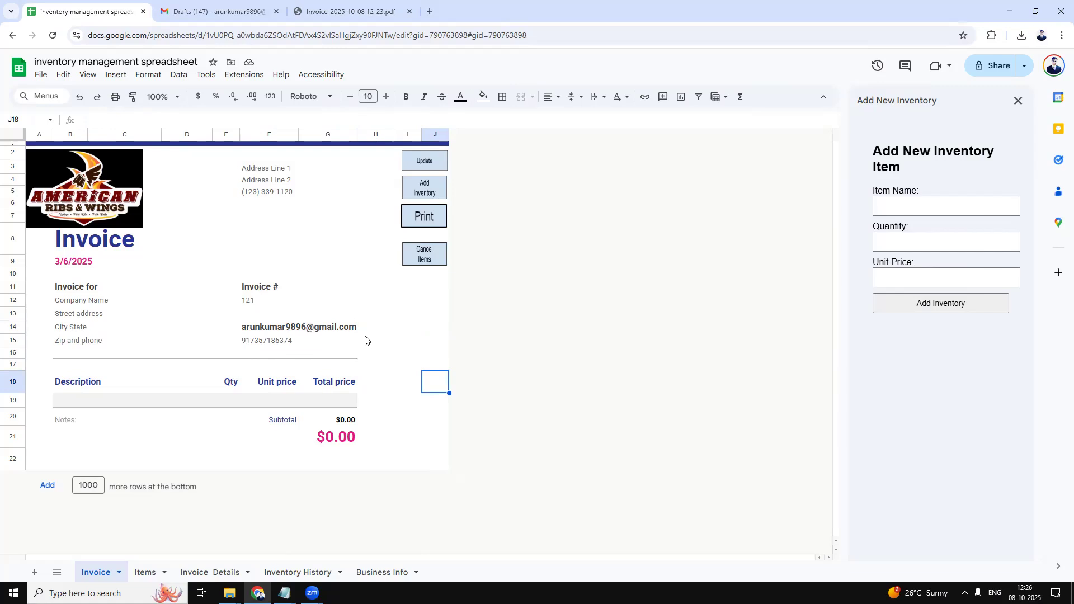
pyautogui.click(234, 346)
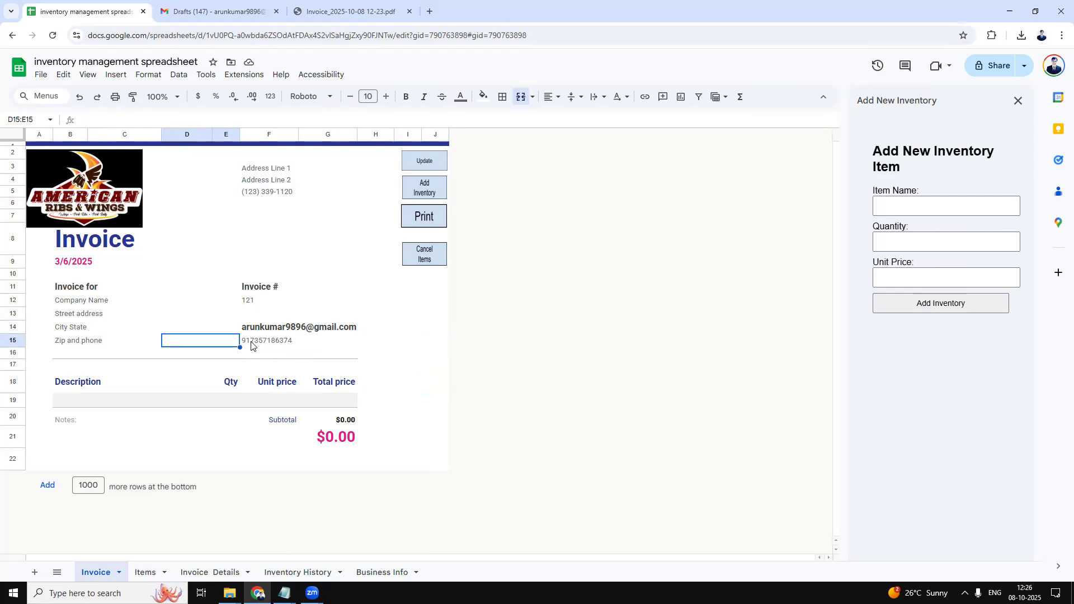
pyautogui.click(250, 345)
pyautogui.click(84, 120)
pyautogui.write('+')
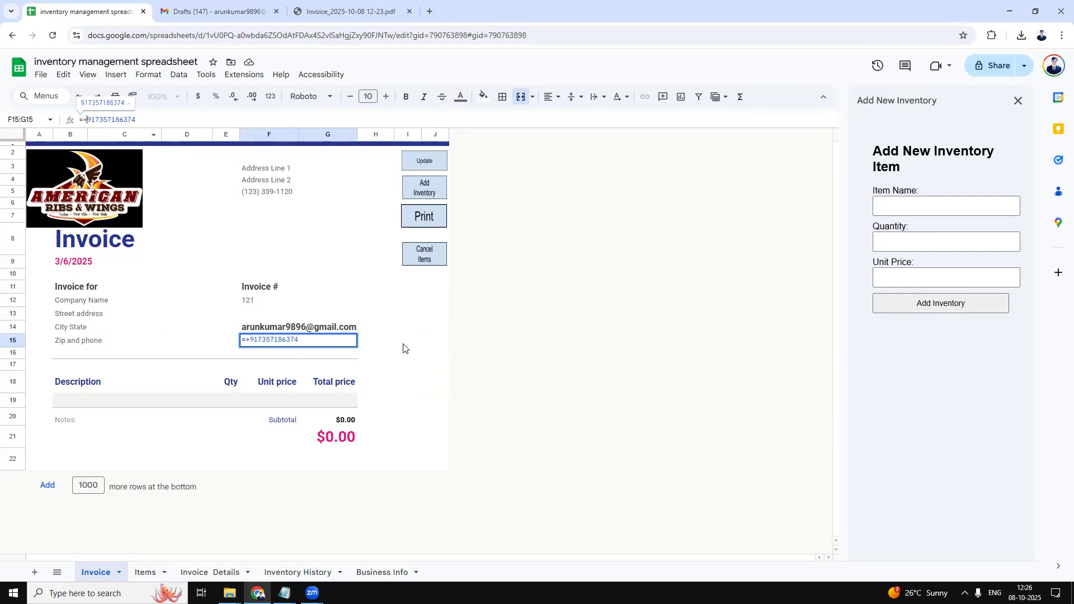